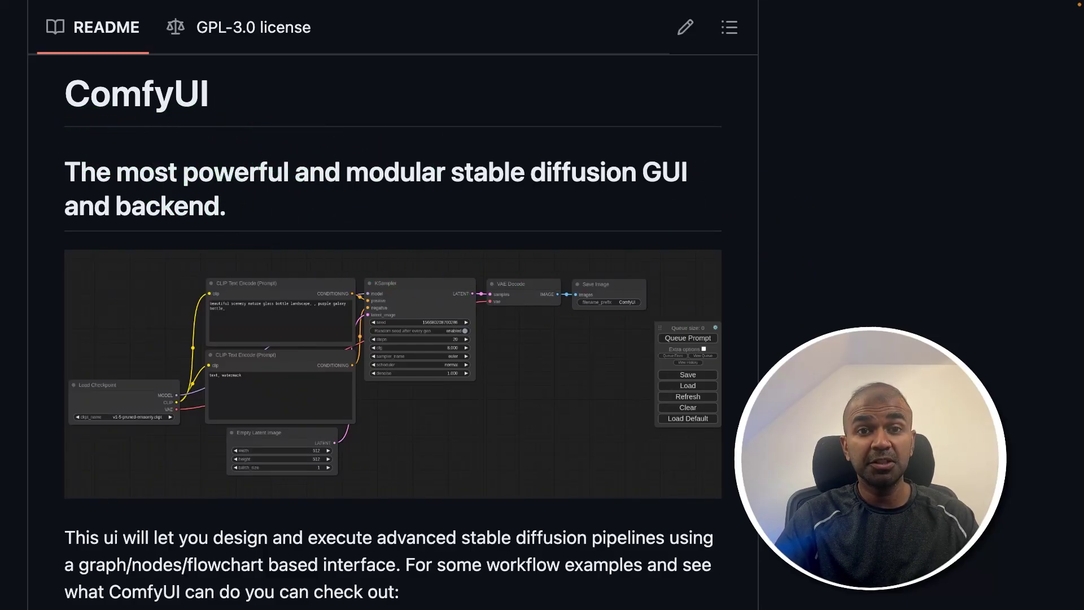
- Scroll the ComfyUI README down to the Features list and highlight the word 'workflows'
{"action": "scroll", "coordinate": [791, 353], "scroll_direction": "down", "scroll_amount": 10}
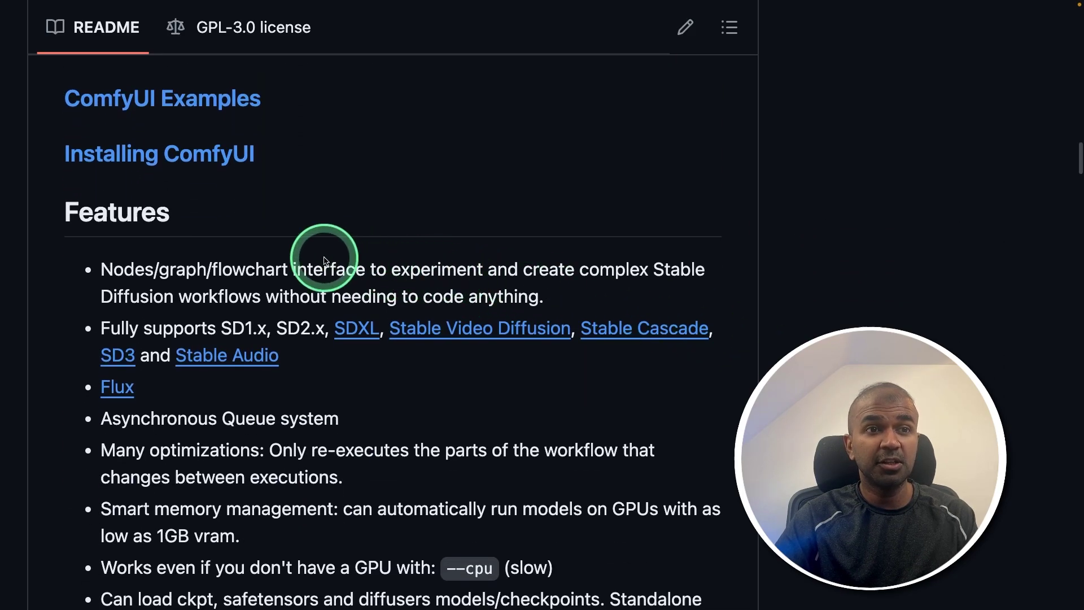
{"action": "double_click", "coordinate": [210, 298]}
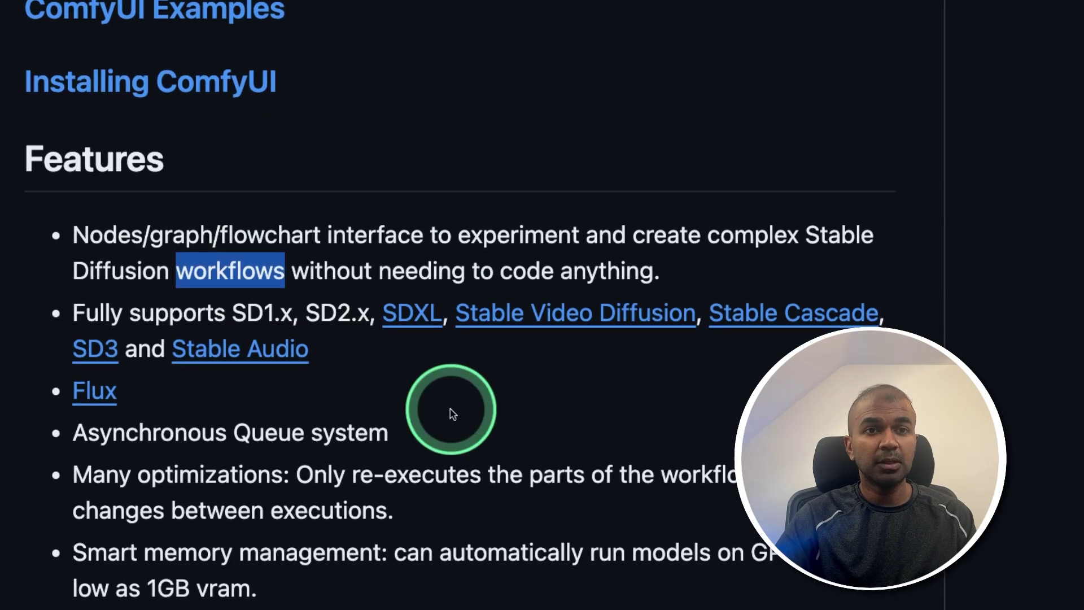
{"action": "scroll", "coordinate": [477, 489], "scroll_direction": "down", "scroll_amount": 1}
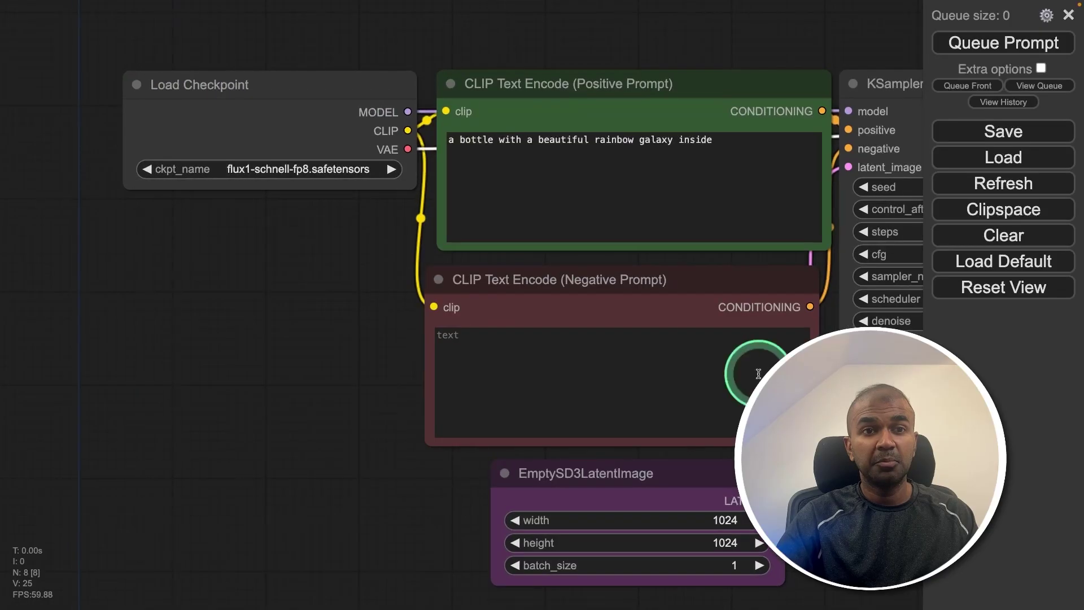
- Pan the Flux schnell workflow across the KSampler settings, Note, VAE Decode and Save Image nodes
{"action": "left_click_drag", "start_coordinate": [363, 447], "coordinate": [141, 435]}
{"action": "left_click_drag", "start_coordinate": [592, 492], "coordinate": [315, 476]}
{"action": "left_click_drag", "start_coordinate": [680, 300], "coordinate": [194, 312]}
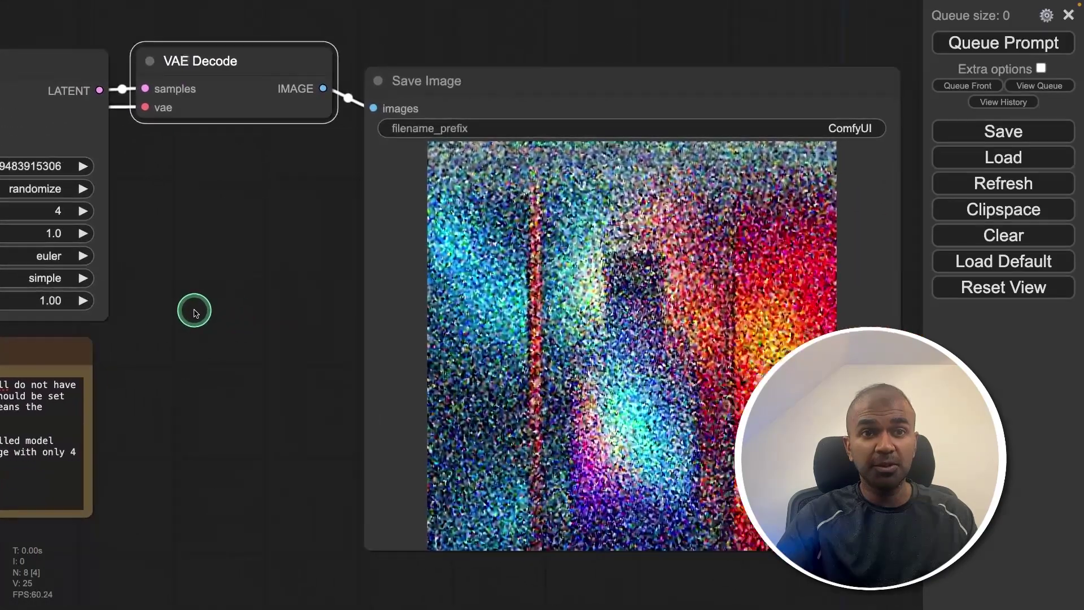
{"action": "left_click_drag", "start_coordinate": [474, 61], "coordinate": [559, 35]}
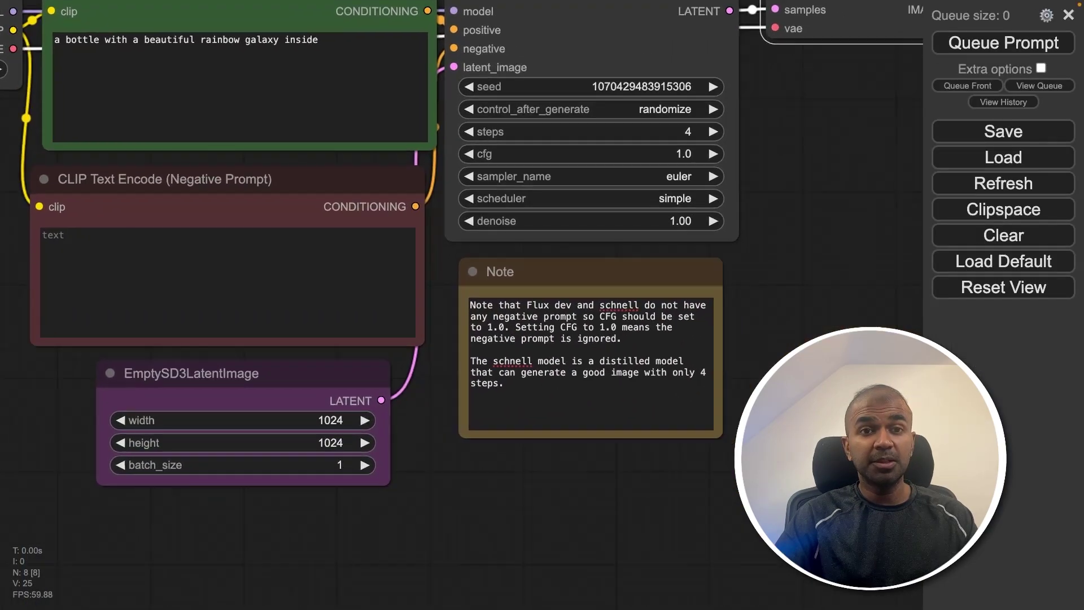
- Bring Save Image's noisy preview back into view, then highlight 'backend' in the README tagline
{"action": "left_click_drag", "start_coordinate": [617, 479], "coordinate": [375, 544]}
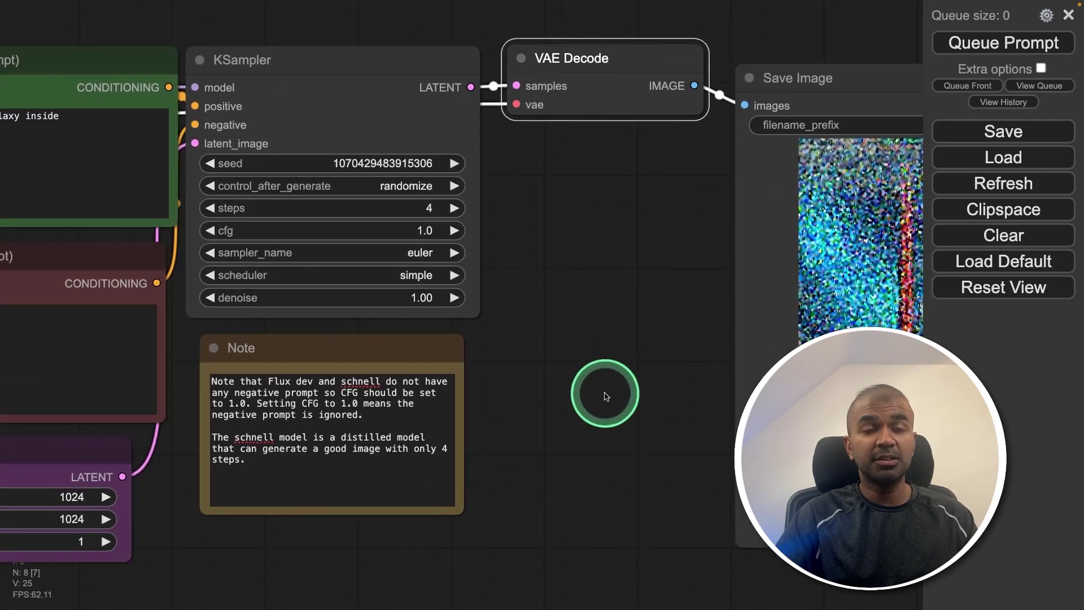
{"action": "left_click_drag", "start_coordinate": [606, 395], "coordinate": [285, 389]}
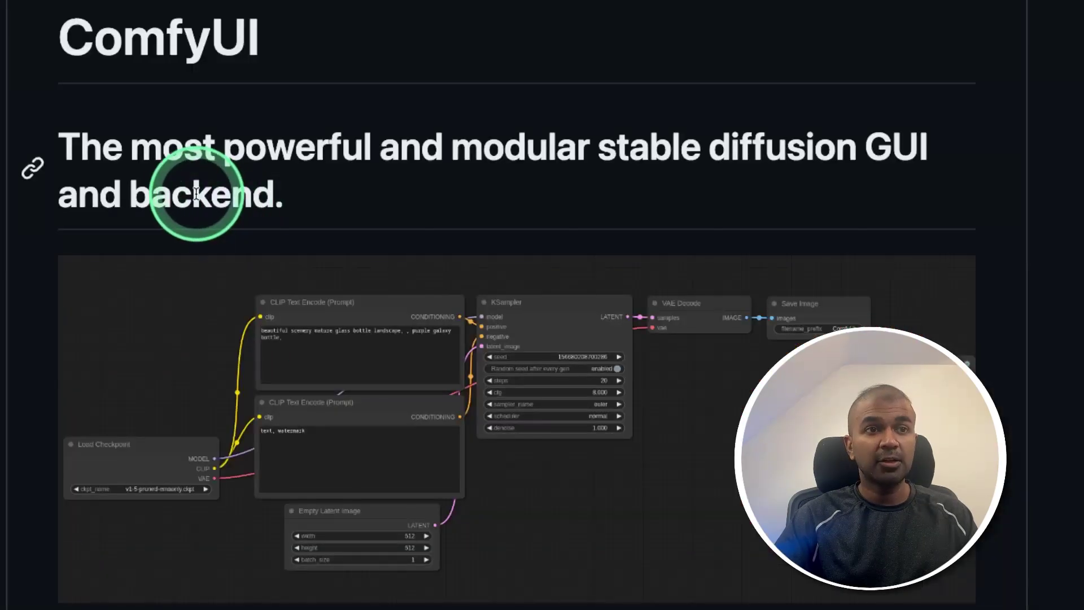
{"action": "double_click", "coordinate": [201, 199]}
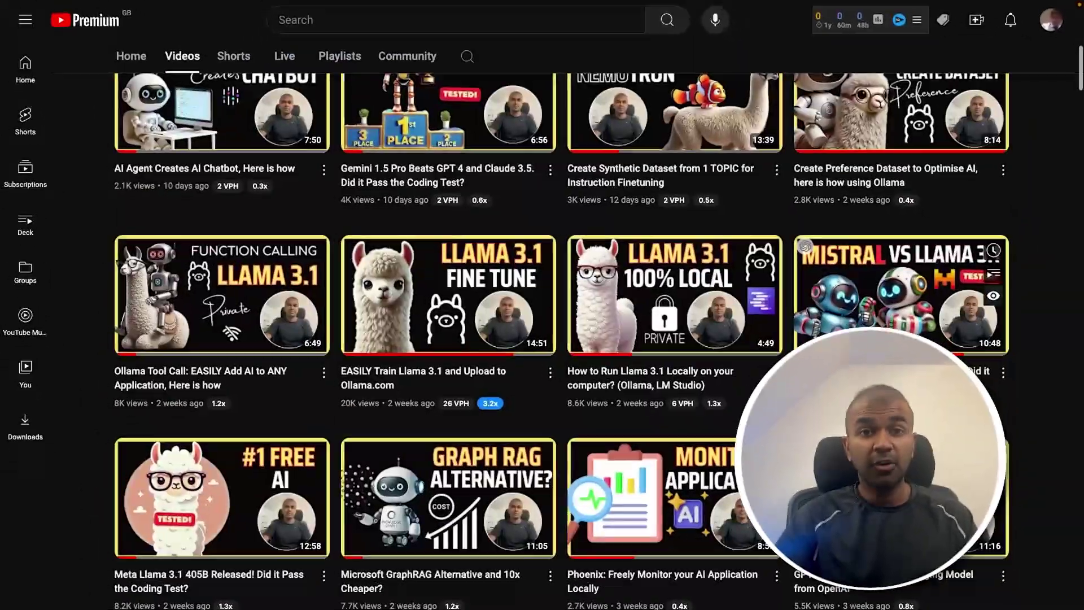
- Scroll the channel's videos, open 'vLLM: AI Server with 3.5x Higher Throughput' and open the Subscribed bell menu
{"action": "scroll", "coordinate": [542, 339], "scroll_direction": "down", "scroll_amount": 15}
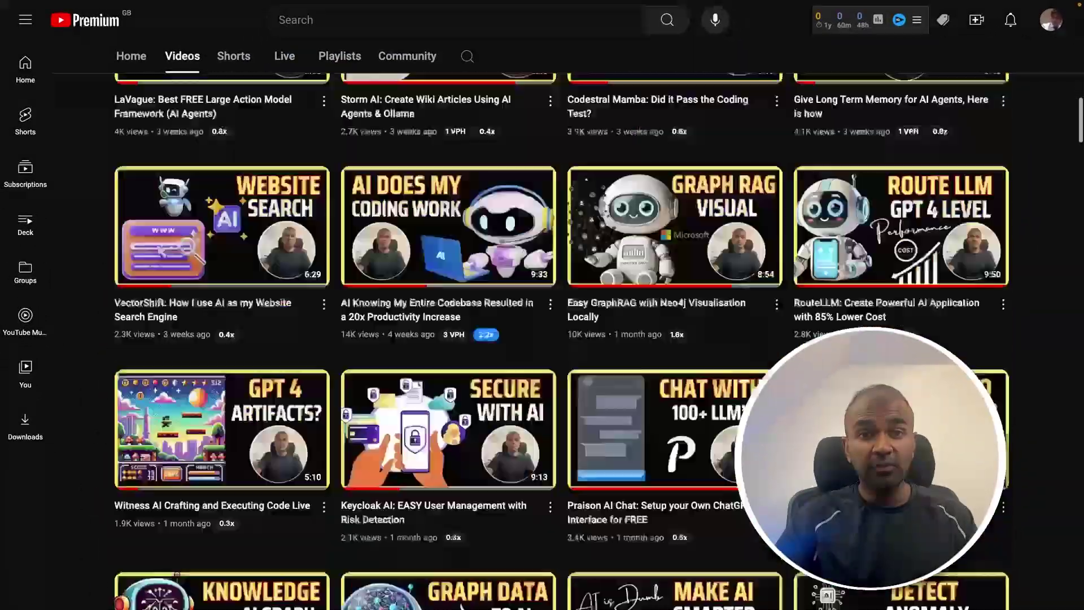
{"action": "scroll", "coordinate": [542, 339], "scroll_direction": "down", "scroll_amount": 20}
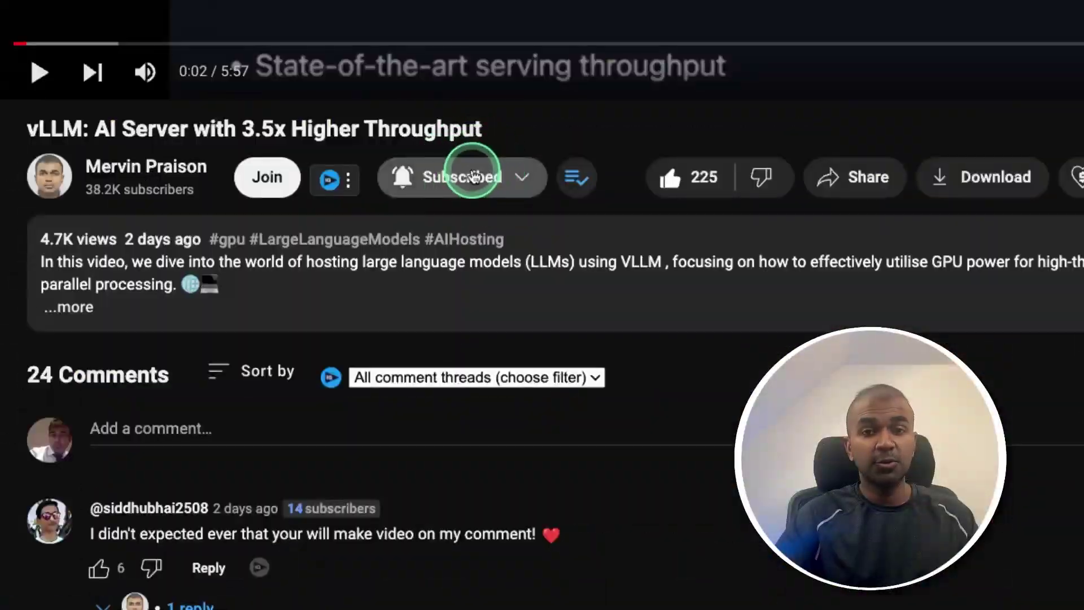
{"action": "left_click", "coordinate": [470, 176]}
{"action": "left_click", "coordinate": [476, 221]}
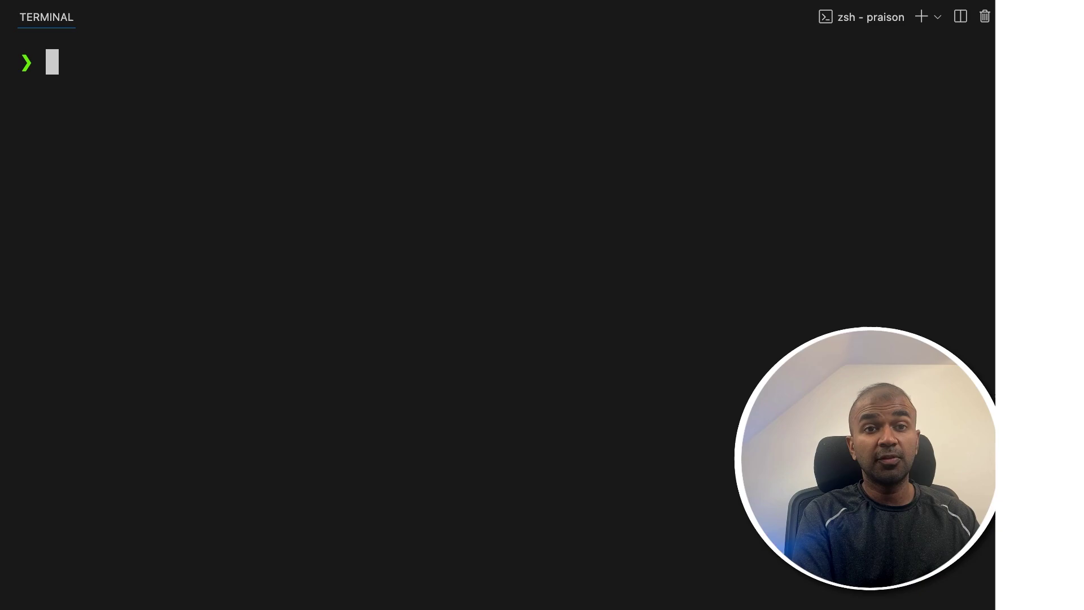
- Run git clone with the suggested ComfyUI GitHub URL, then cd into the ComfyUI folder
{"action": "type", "text": "git clone"}
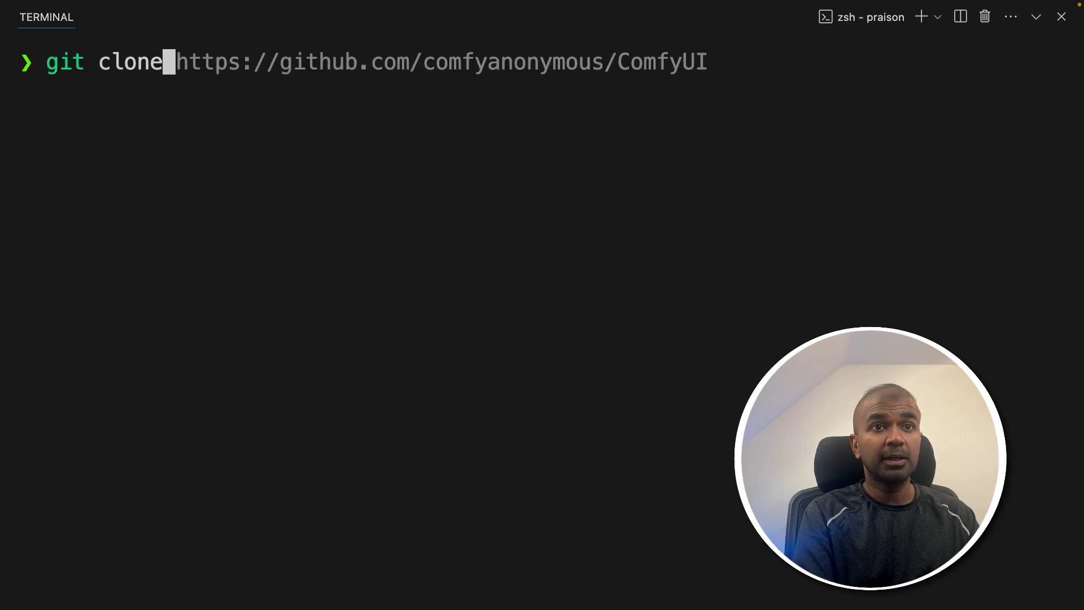
{"action": "key", "text": "Right"}
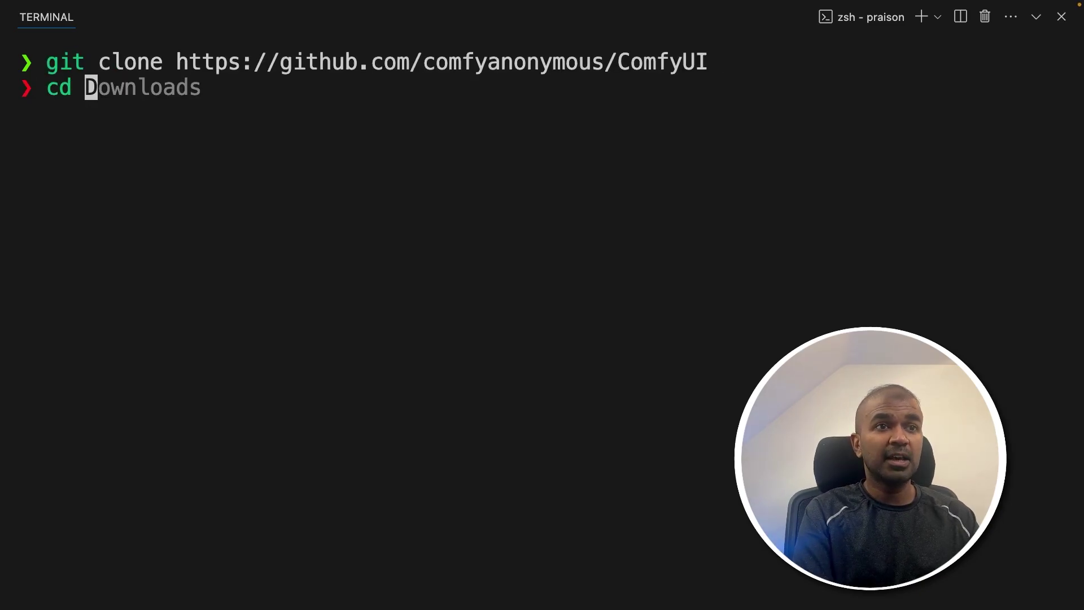
{"action": "key", "text": "Return"}
{"action": "key", "text": "super+k"}
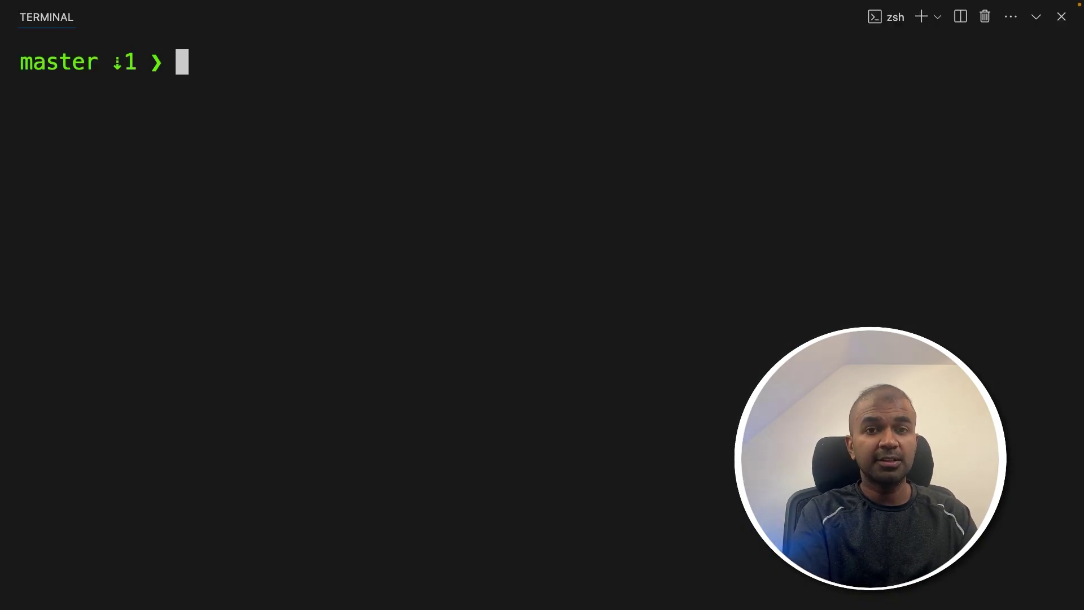
- Create the 'comfy' conda environment, activate it, and clear the terminal
{"action": "type", "text": "conda create -n comfy"}
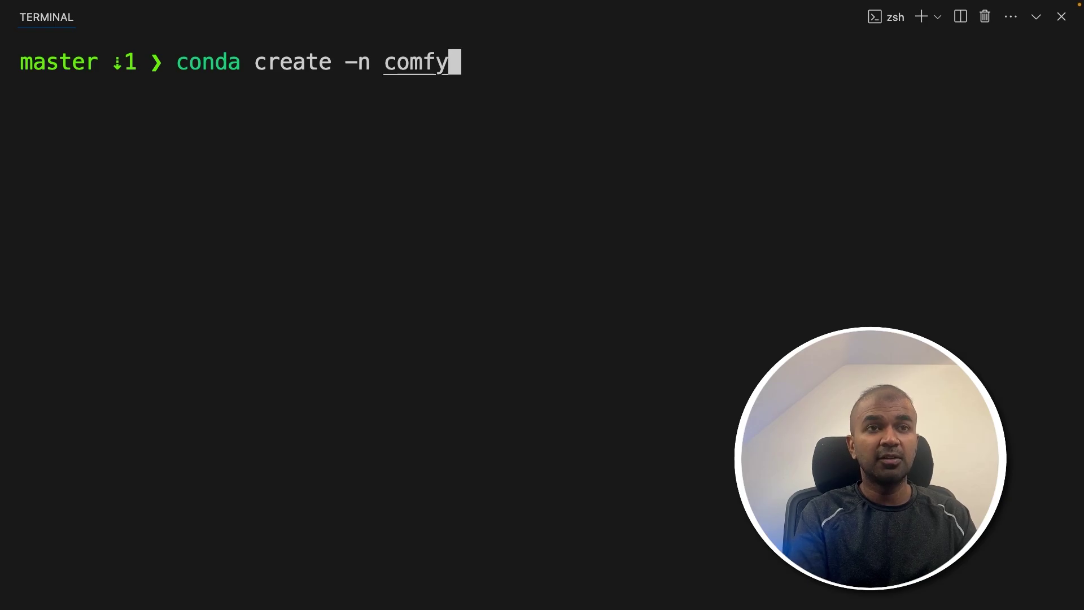
{"action": "key", "text": "Return"}
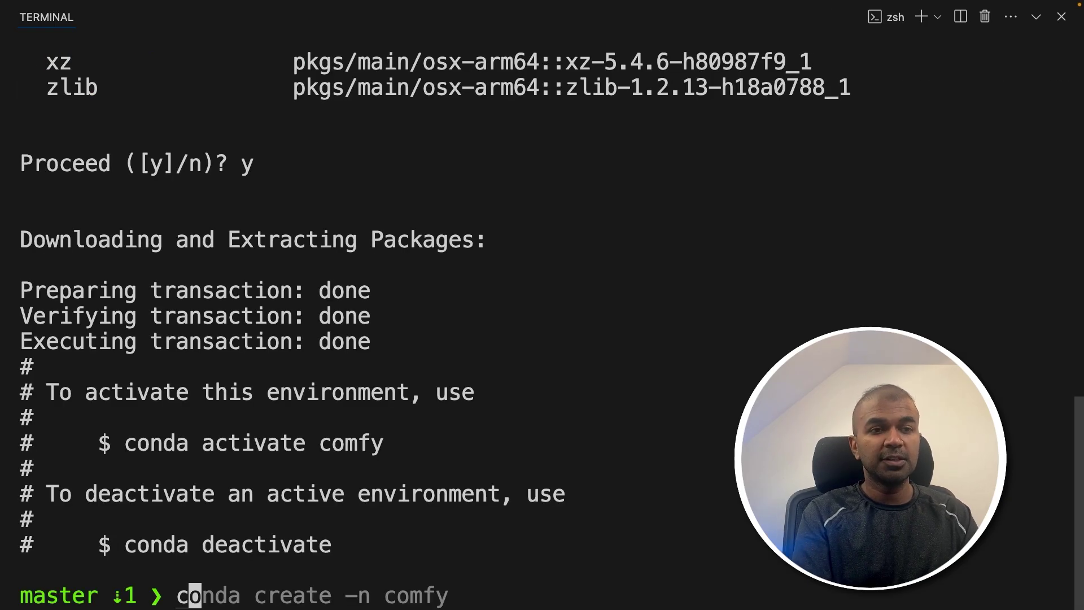
{"action": "type", "text": "onda activate comfy"}
{"action": "key", "text": "Return"}
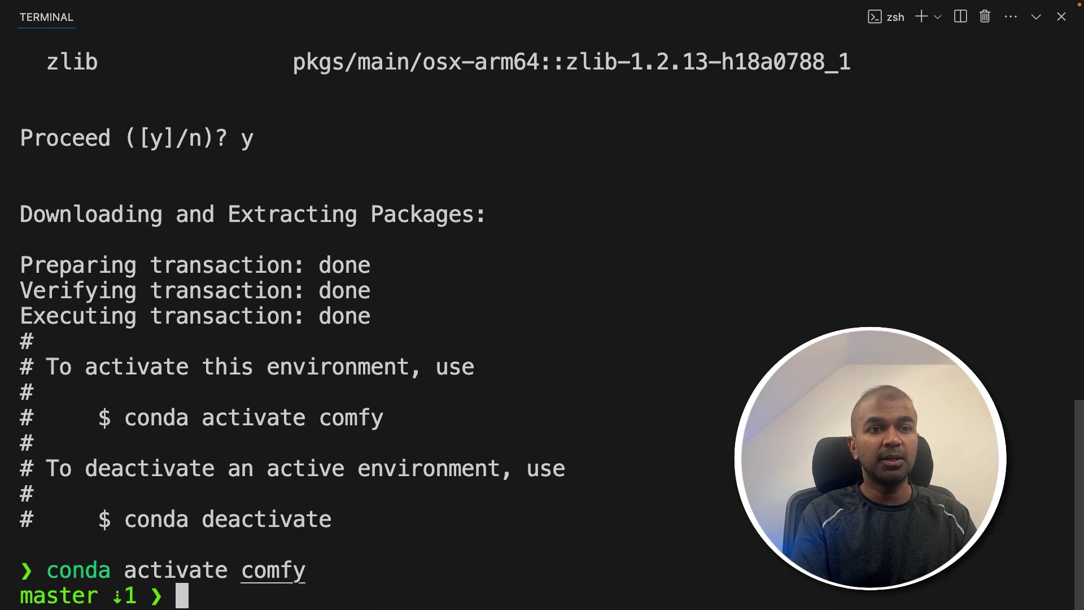
{"action": "key", "text": "ctrl+l"}
- Run conda install pytorch-nightly::pytorch torchvision torchaudio -c pytorch-nightly to start the nightly install
{"action": "type", "text": "conda ins"}
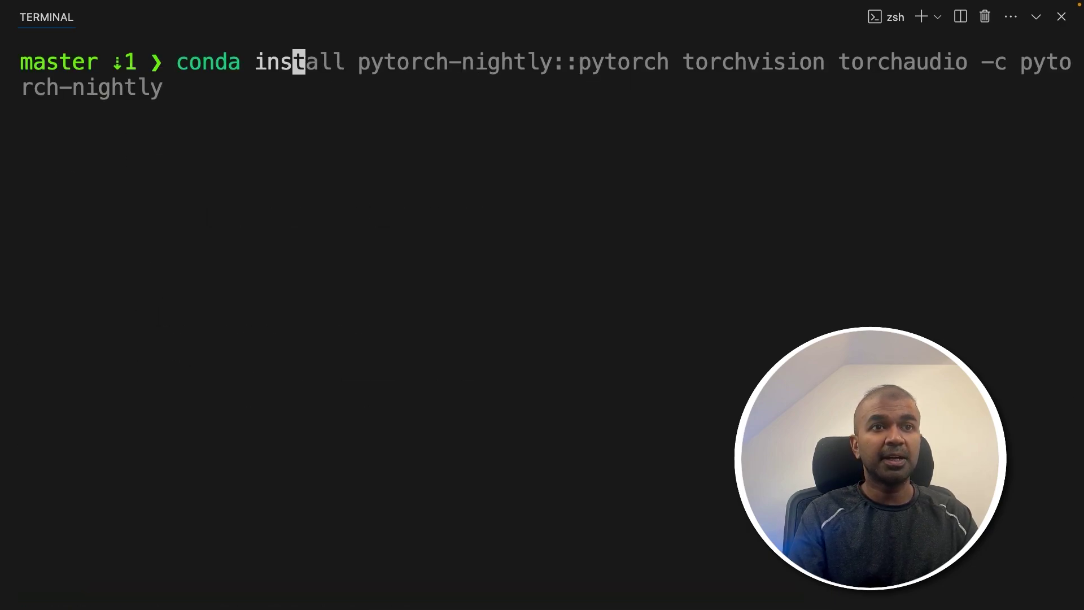
{"action": "key", "text": "Right"}
{"action": "key", "text": "Return"}
{"action": "double_click", "coordinate": [373, 62]}
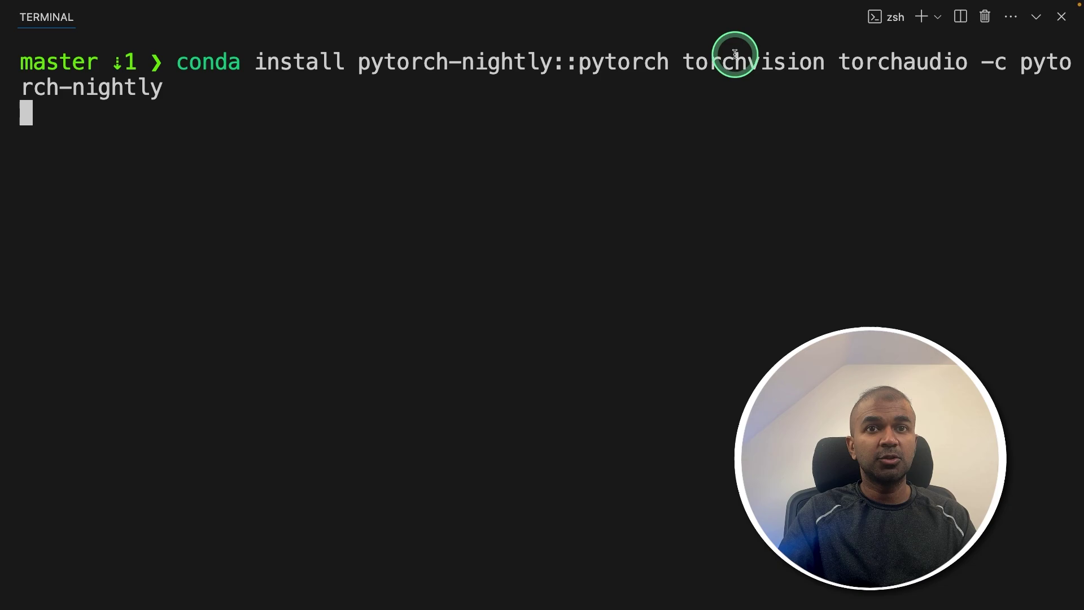
{"action": "double_click", "coordinate": [735, 54]}
{"action": "double_click", "coordinate": [873, 61]}
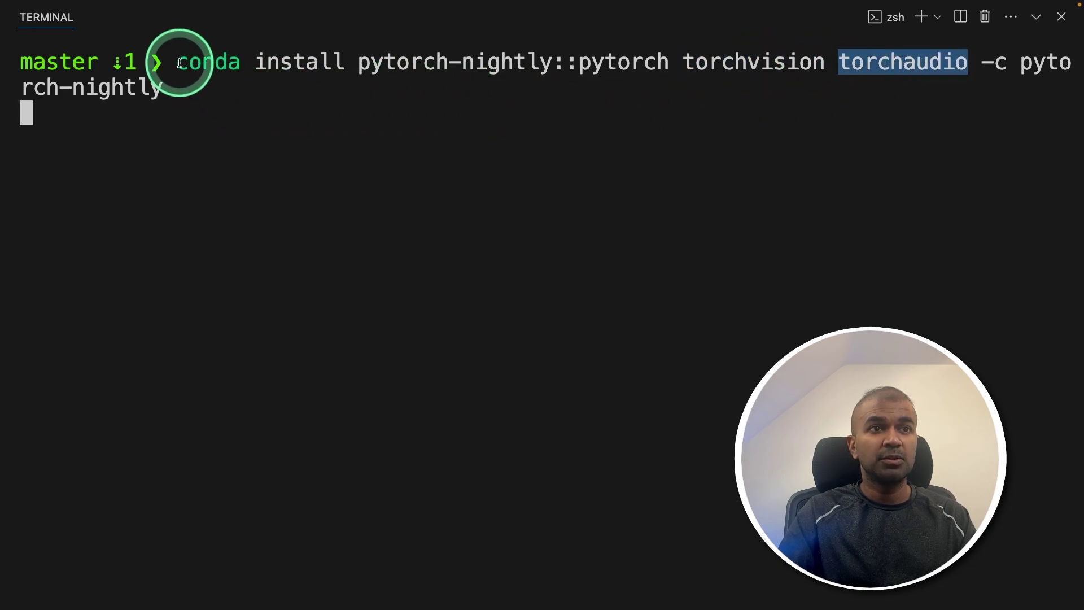
{"action": "left_click_drag", "start_coordinate": [179, 62], "coordinate": [162, 90]}
{"action": "key", "text": "super+c"}
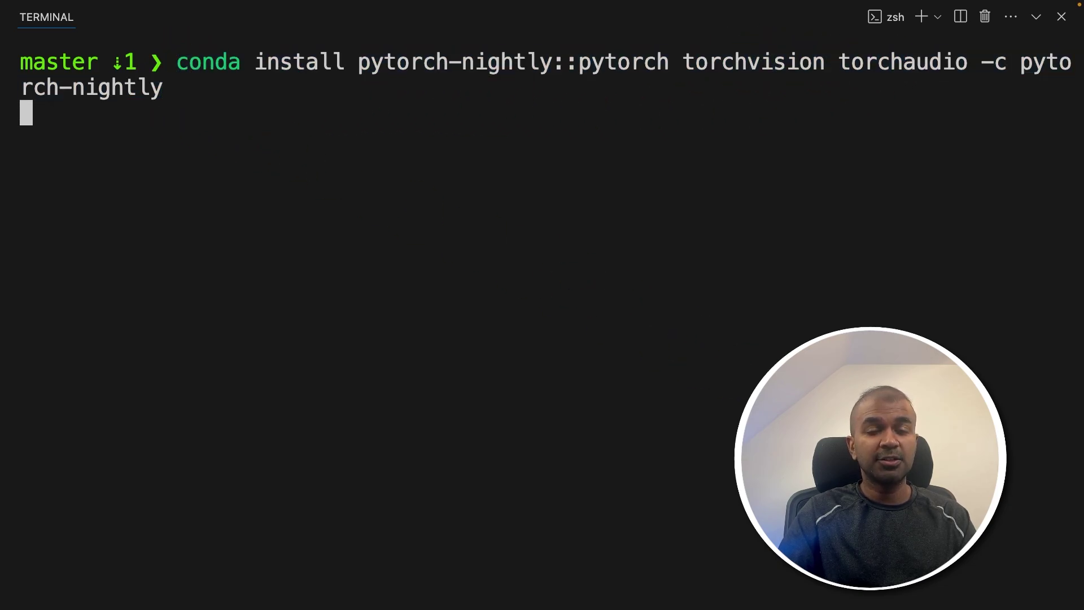
{"action": "key", "text": "Return"}
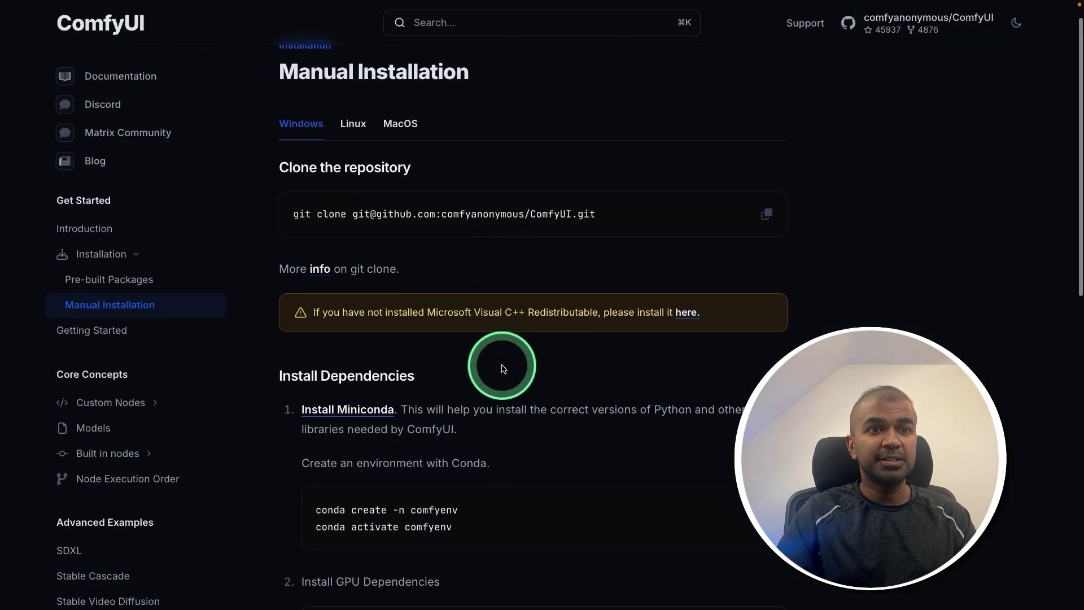
- Scroll the docs and expand the AMD and Nvidia GPU dependency instructions
{"action": "scroll", "coordinate": [504, 368], "scroll_direction": "down", "scroll_amount": 5}
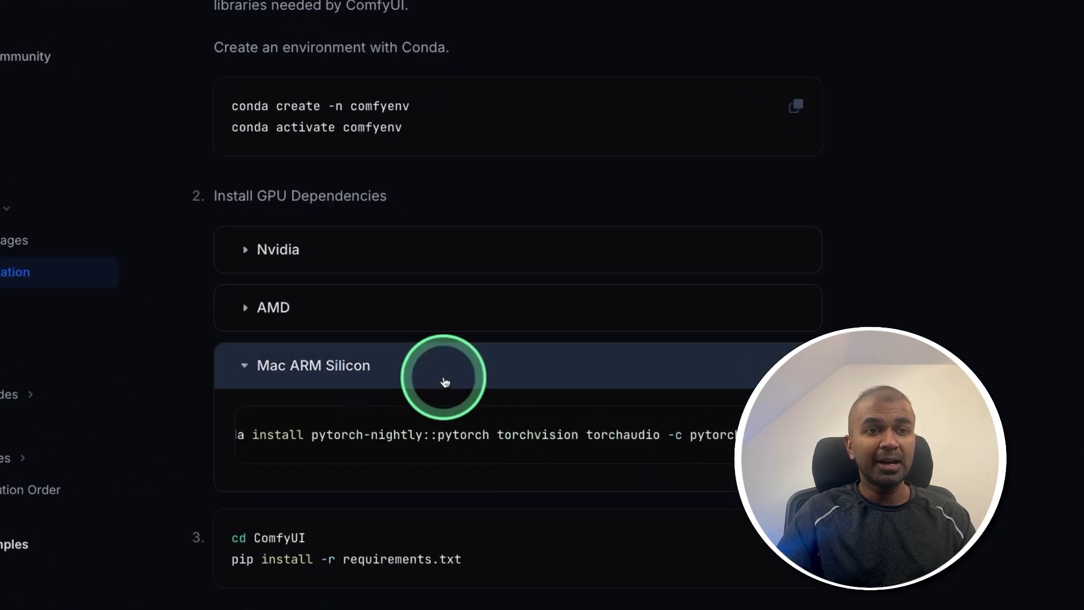
{"action": "left_click", "coordinate": [323, 309]}
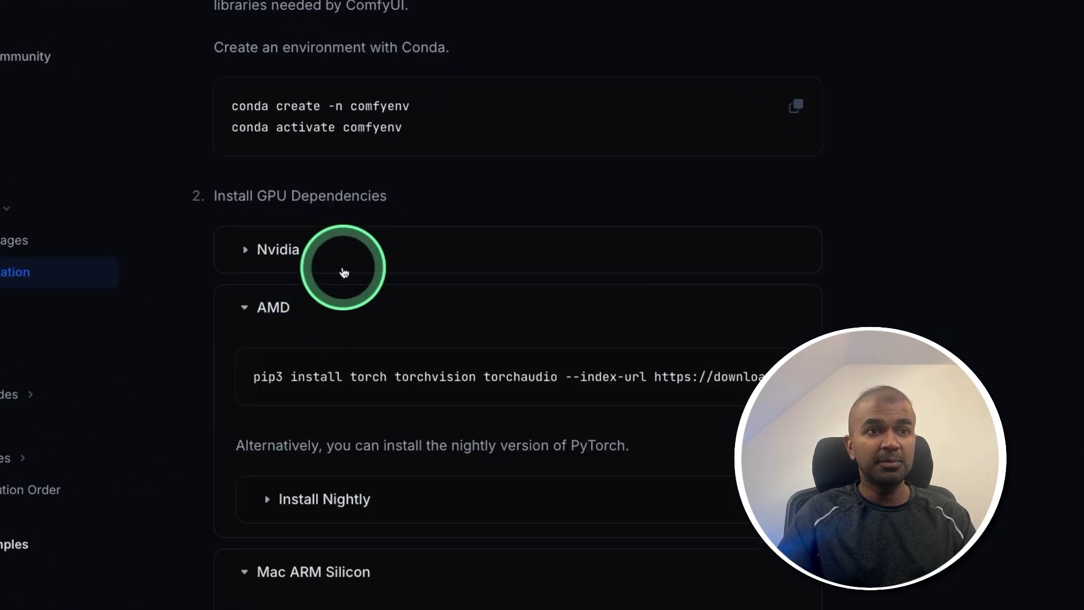
{"action": "left_click", "coordinate": [350, 261]}
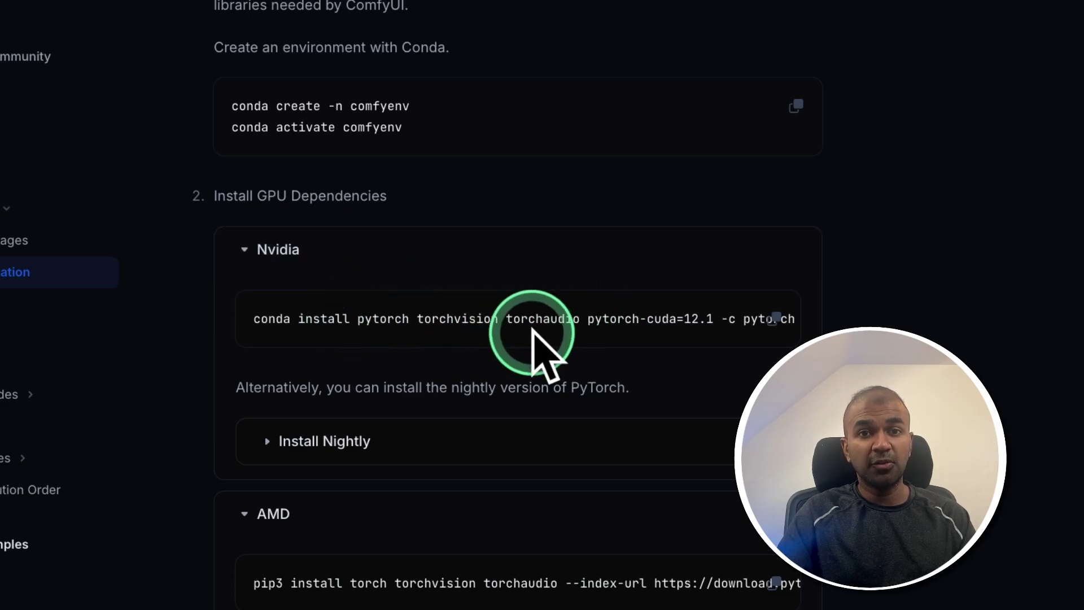
{"action": "scroll", "coordinate": [475, 337], "scroll_direction": "down", "scroll_amount": 5}
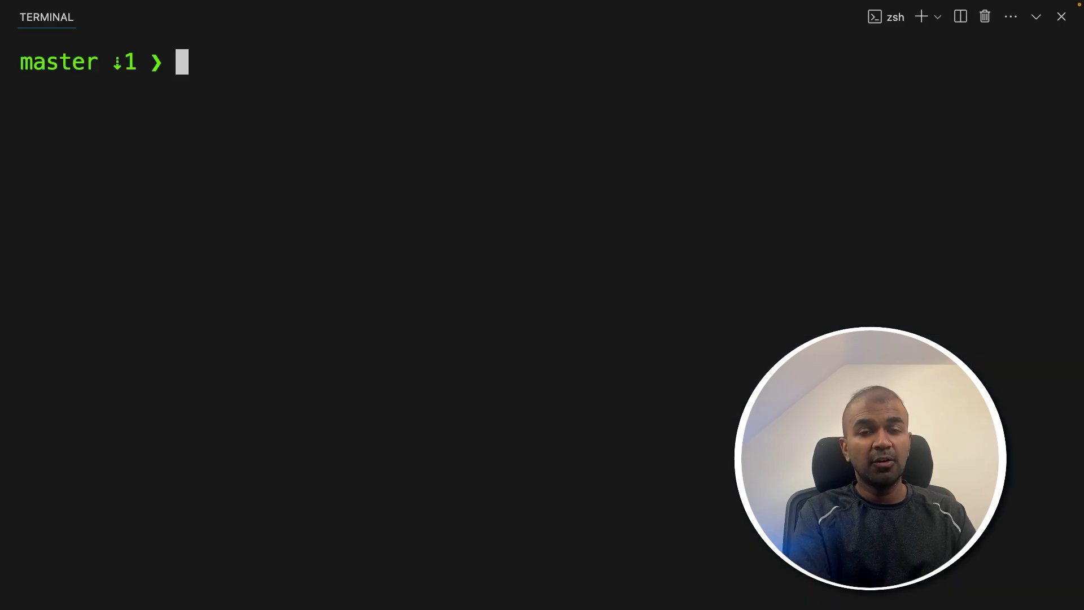
- Run pip install -r requirements.txt in the ComfyUI folder
{"action": "type", "text": "pip i"}
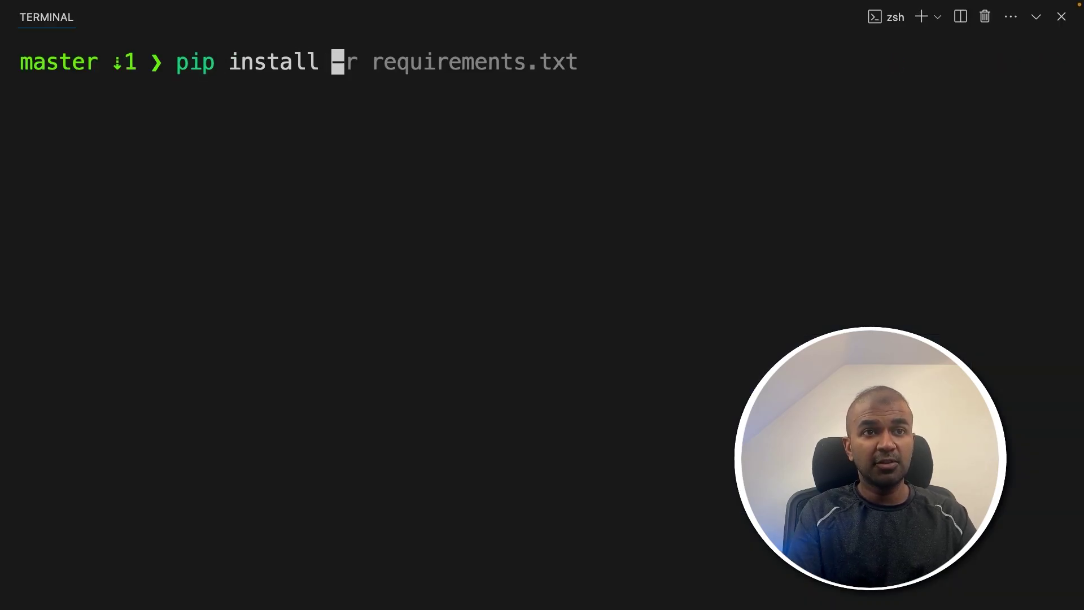
{"action": "type", "text": "nstall"}
{"action": "key", "text": "Right"}
{"action": "key", "text": "Return"}
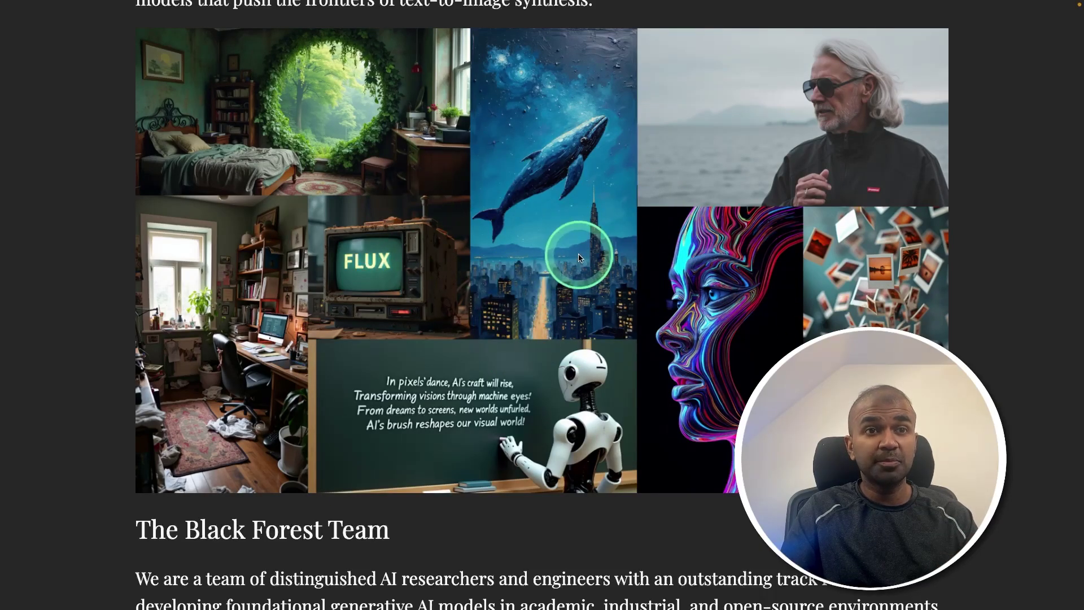
- Scroll back up the Black Forest Labs page through the Flux sample images
{"action": "scroll", "coordinate": [571, 249], "scroll_direction": "up", "scroll_amount": 1}
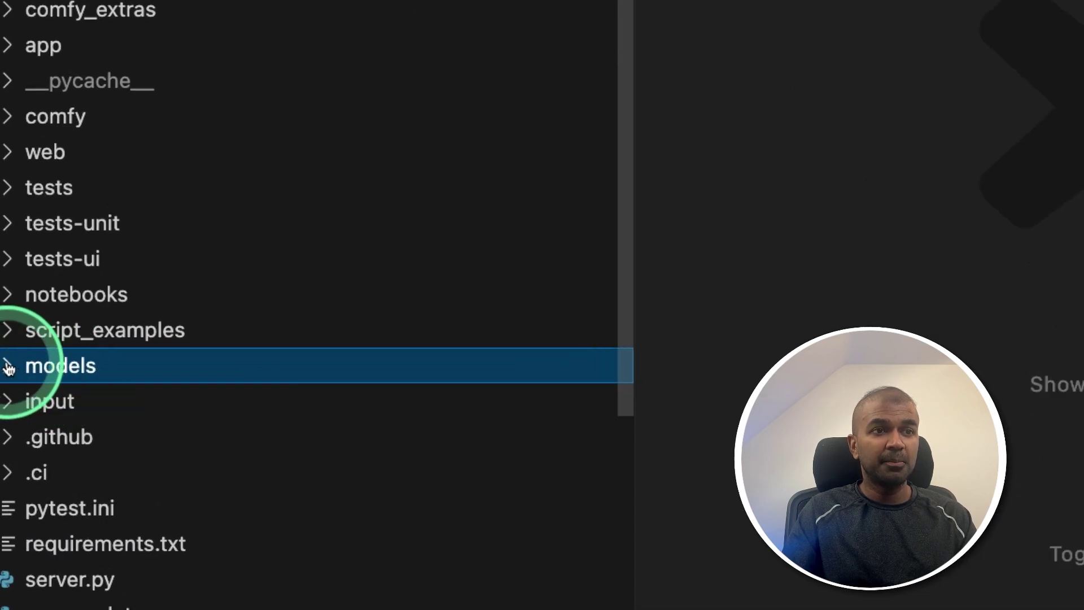
- Expand the models folder in the Explorer and select its unet subfolder
{"action": "left_click", "coordinate": [9, 368]}
{"action": "scroll", "coordinate": [110, 370], "scroll_direction": "down", "scroll_amount": 5}
{"action": "left_click", "coordinate": [141, 119]}
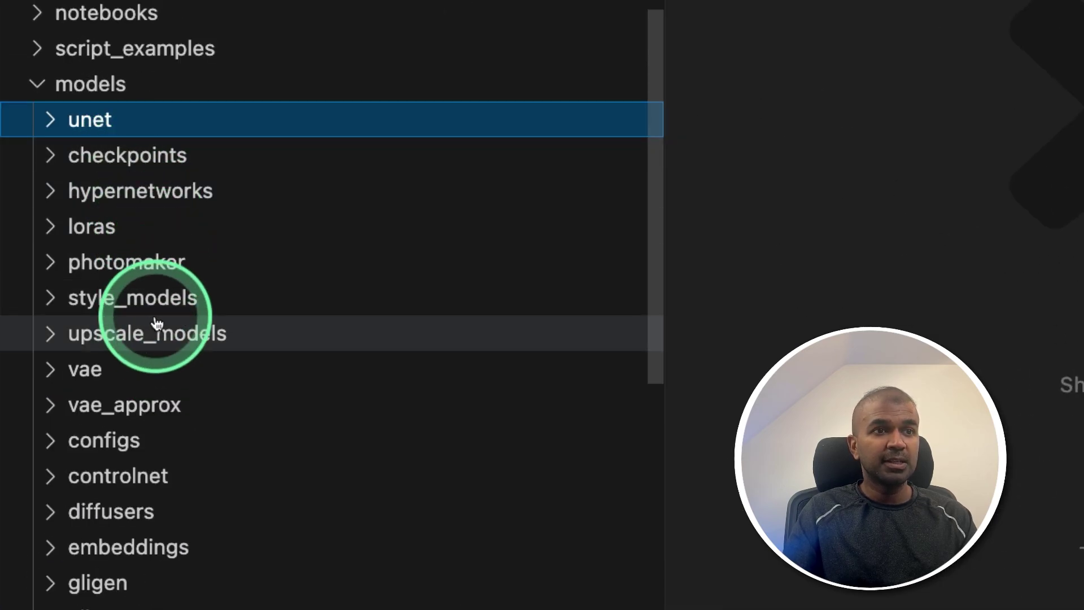
{"action": "scroll", "coordinate": [158, 350], "scroll_direction": "down", "scroll_amount": 2}
{"action": "scroll", "coordinate": [163, 339], "scroll_direction": "up", "scroll_amount": 3}
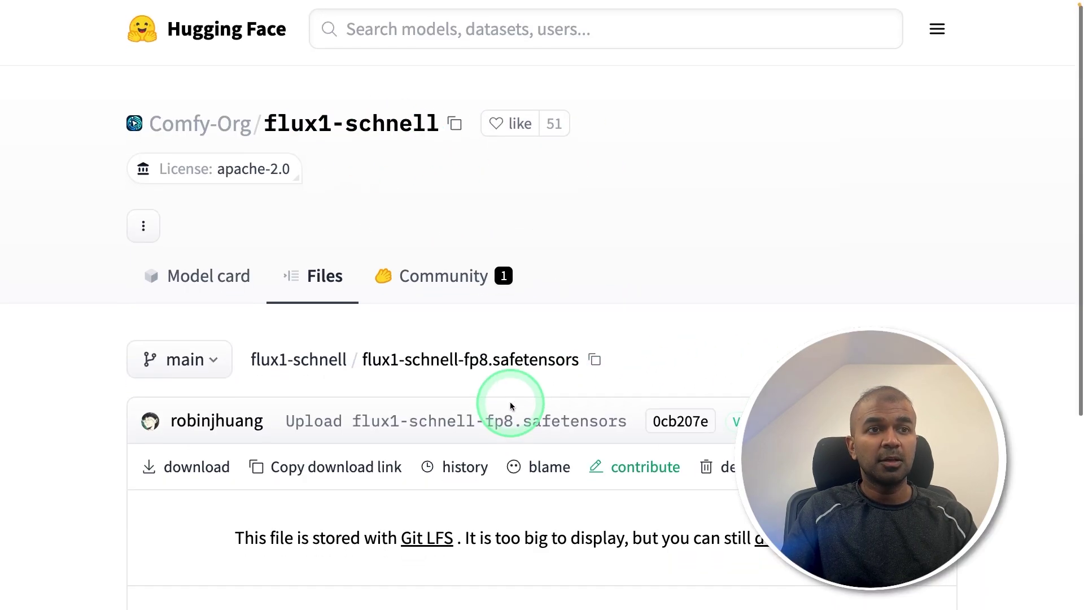
- Copy the download link for flux1-schnell-fp8.safetensors from the Hugging Face files list
{"action": "scroll", "coordinate": [508, 384], "scroll_direction": "down", "scroll_amount": 1}
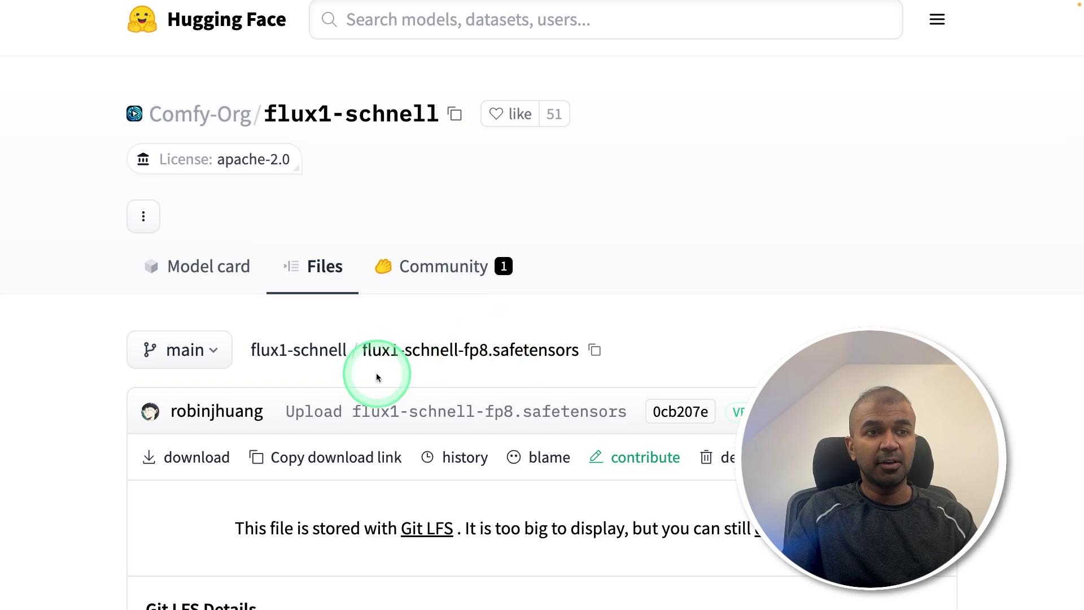
{"action": "scroll", "coordinate": [283, 350], "scroll_direction": "down", "scroll_amount": 3}
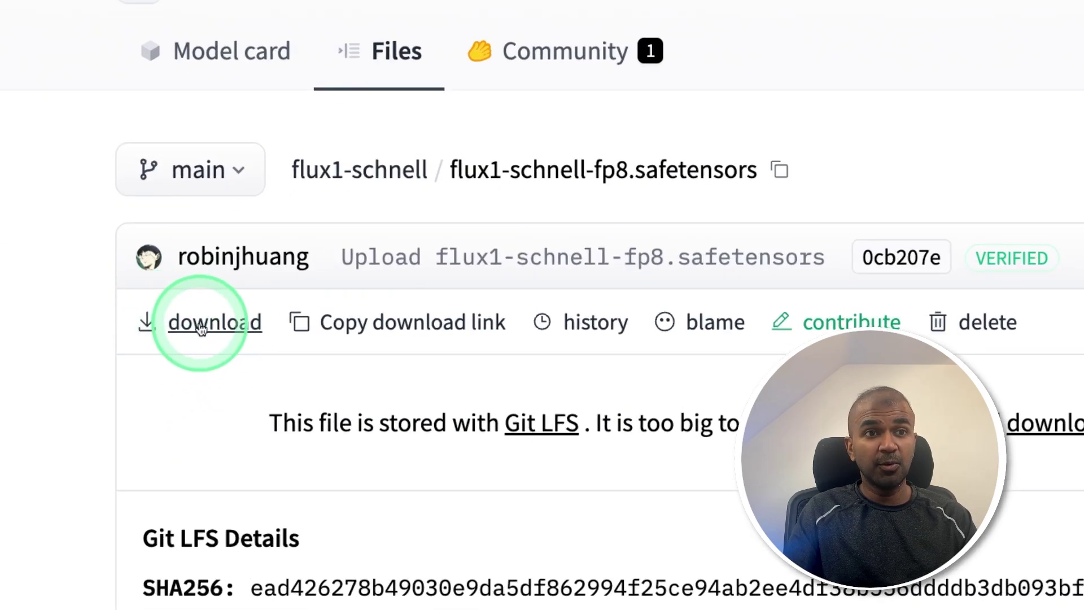
{"action": "left_click", "coordinate": [420, 332]}
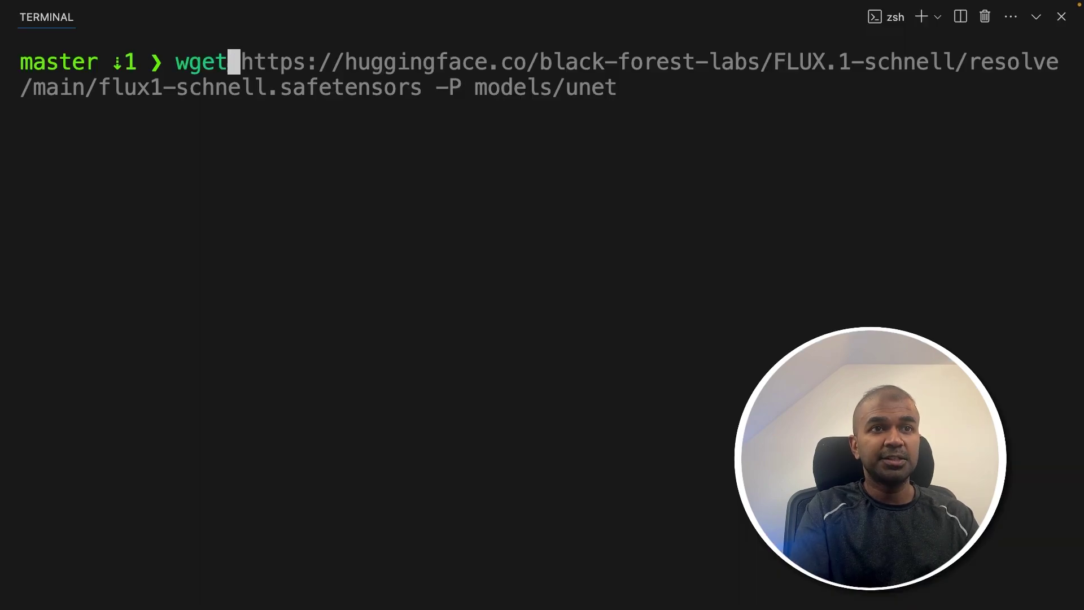
- Build the wget command downloading the checkpoint URL into models/checkpoints/
{"action": "key", "text": "Right"}
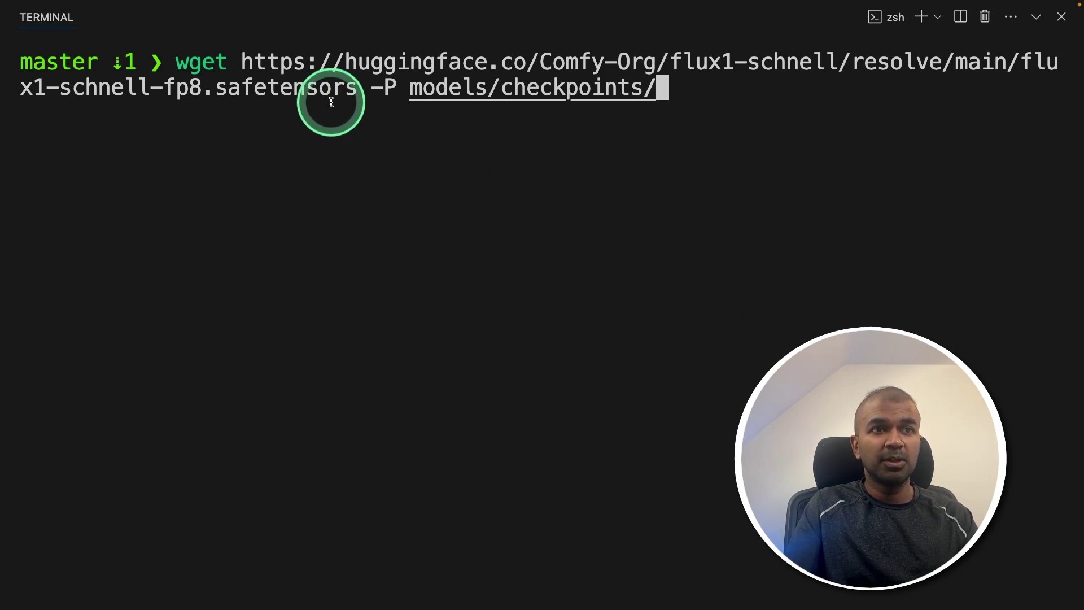
{"action": "left_click_drag", "start_coordinate": [358, 88], "coordinate": [902, 86]}
{"action": "double_click", "coordinate": [1034, 63]}
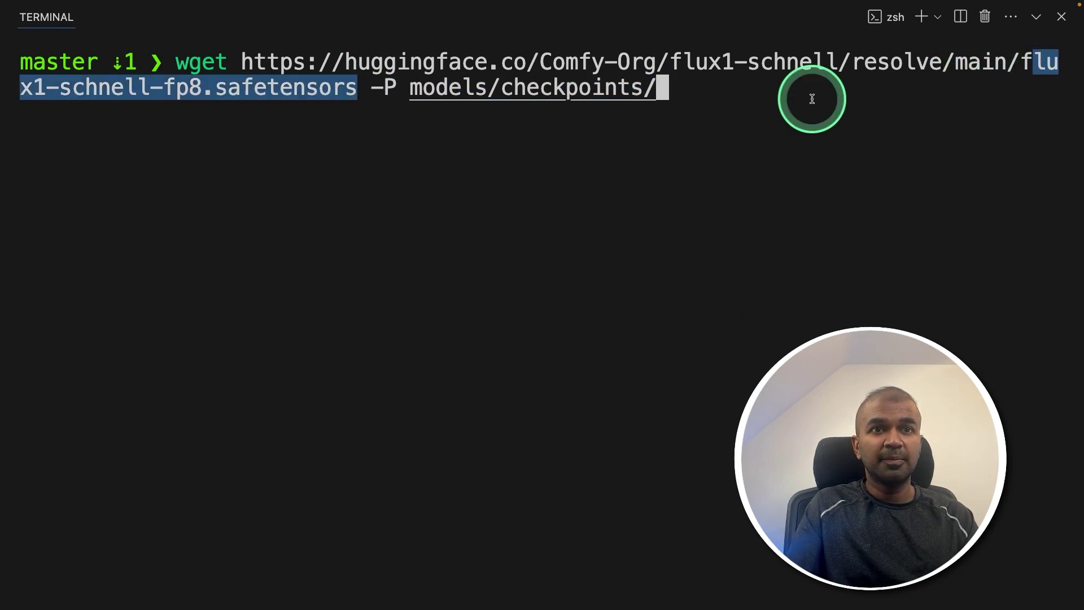
{"action": "left_click_drag", "start_coordinate": [680, 97], "coordinate": [409, 90]}
{"action": "left_click", "coordinate": [409, 89]}
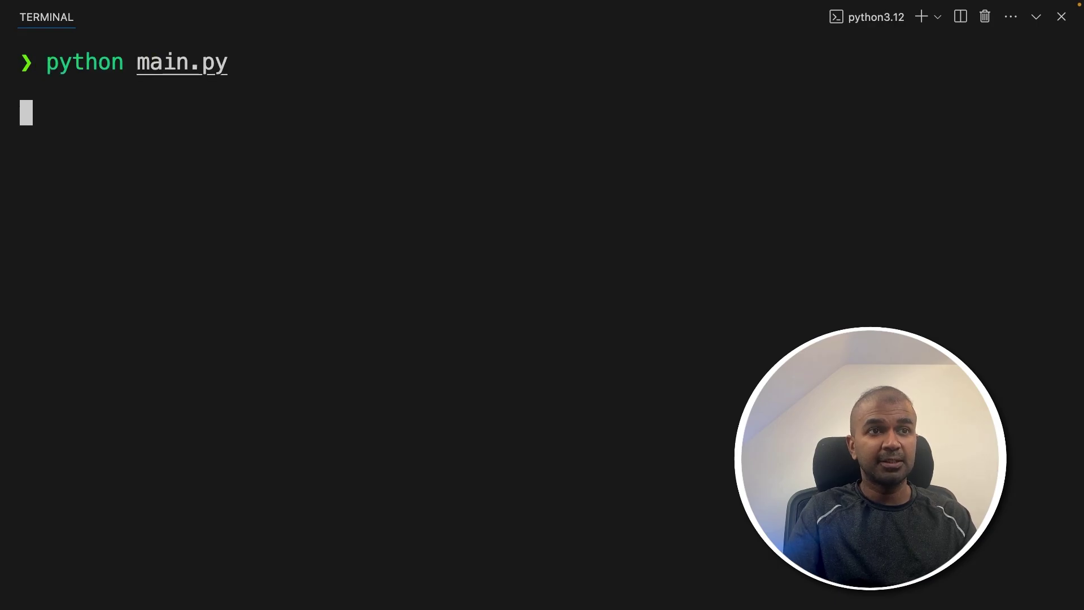
{"action": "left_click_drag", "start_coordinate": [427, 110], "coordinate": [443, 113]}
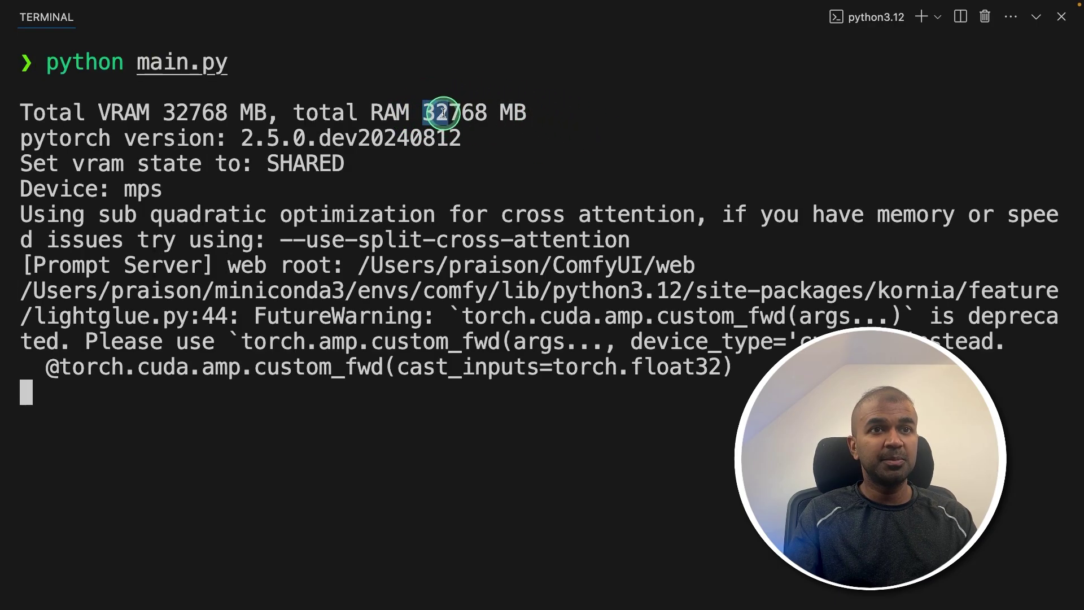
{"action": "left_click_drag", "start_coordinate": [593, 544], "coordinate": [313, 546]}
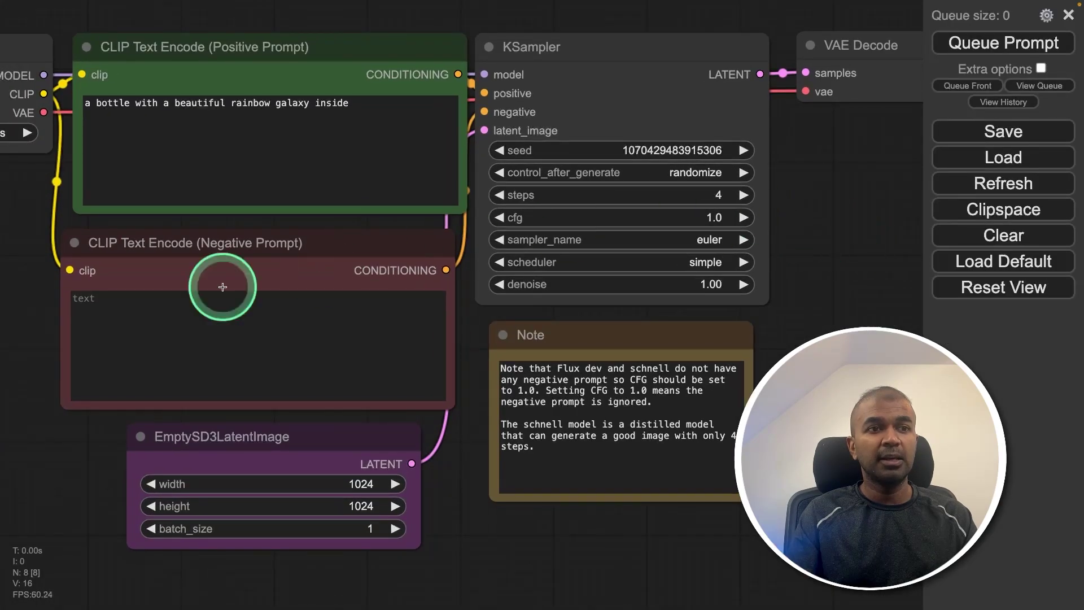
- Pan the Flux schnell graph from Load Checkpoint (flux1-schnell-fp8) across KSampler to Save Image
{"action": "left_click_drag", "start_coordinate": [45, 446], "coordinate": [316, 476]}
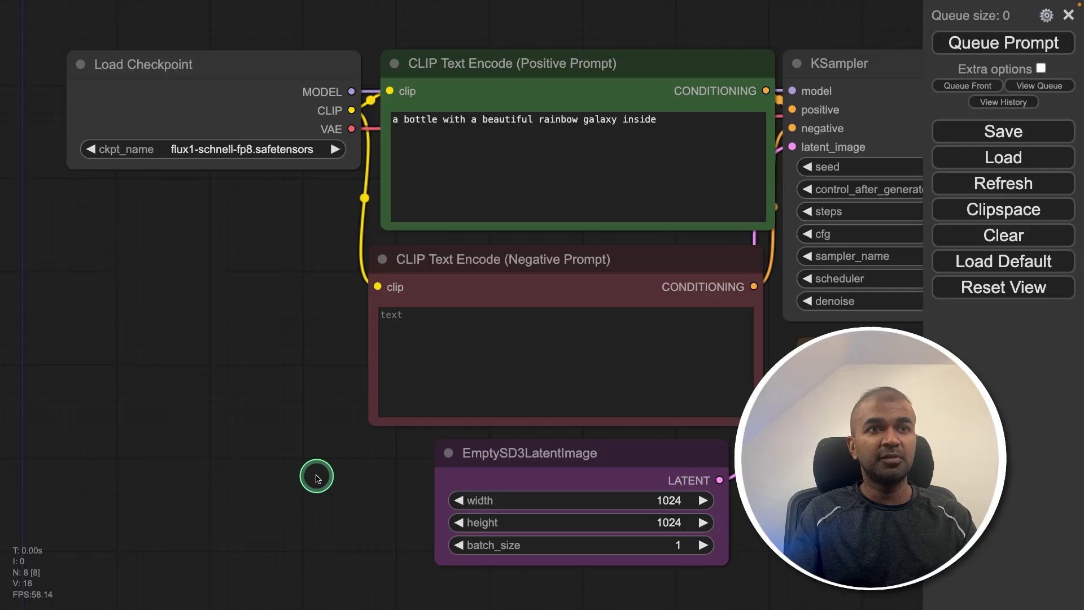
{"action": "scroll", "coordinate": [502, 267], "scroll_direction": "right", "scroll_amount": 10}
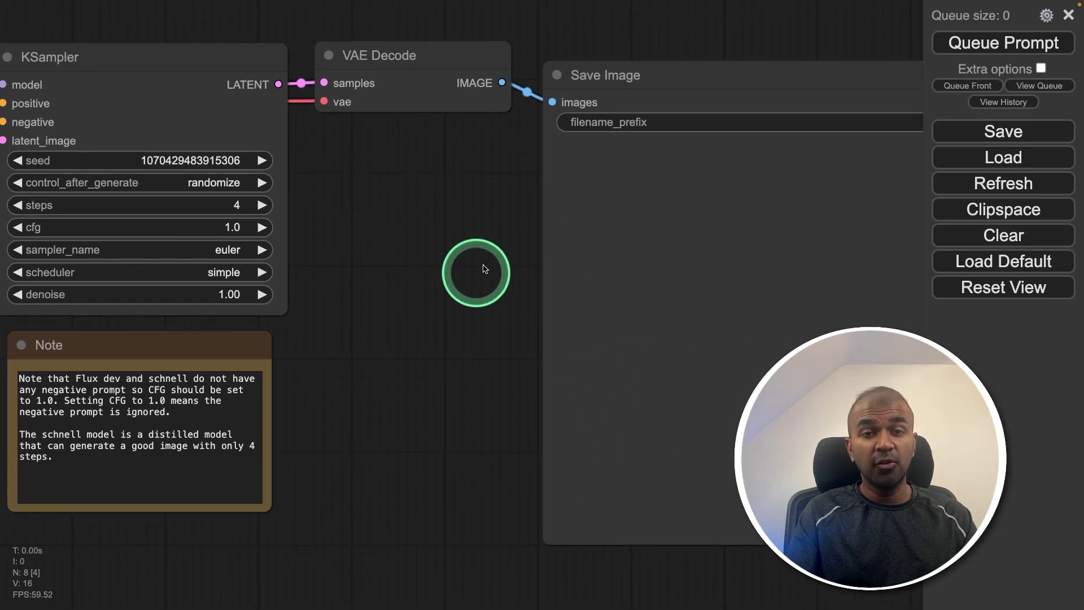
{"action": "scroll", "coordinate": [479, 275], "scroll_direction": "left", "scroll_amount": 5}
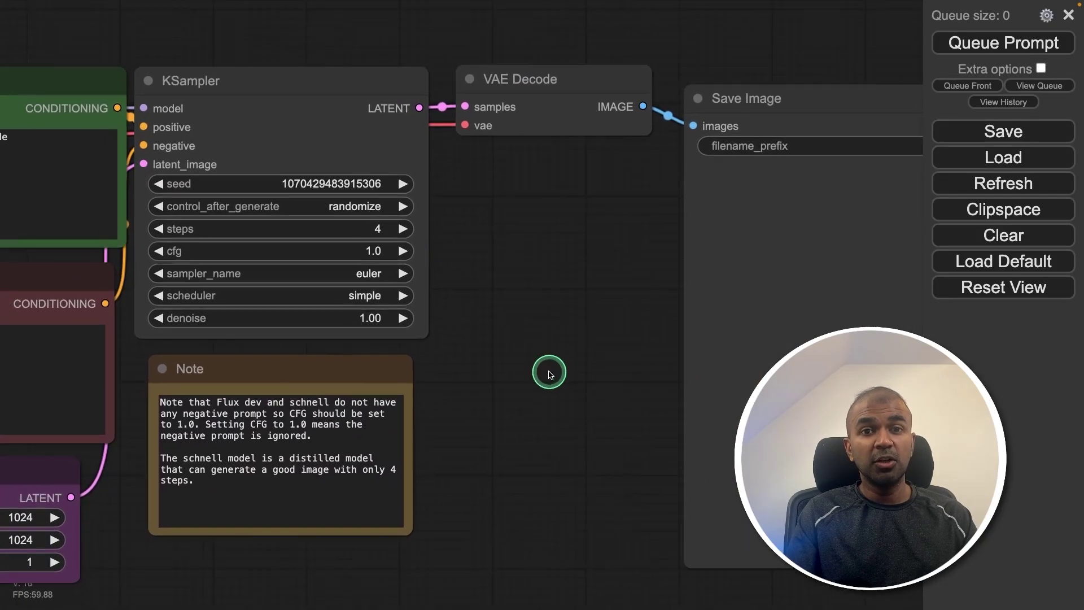
{"action": "scroll", "coordinate": [511, 465], "scroll_direction": "down", "scroll_amount": 2}
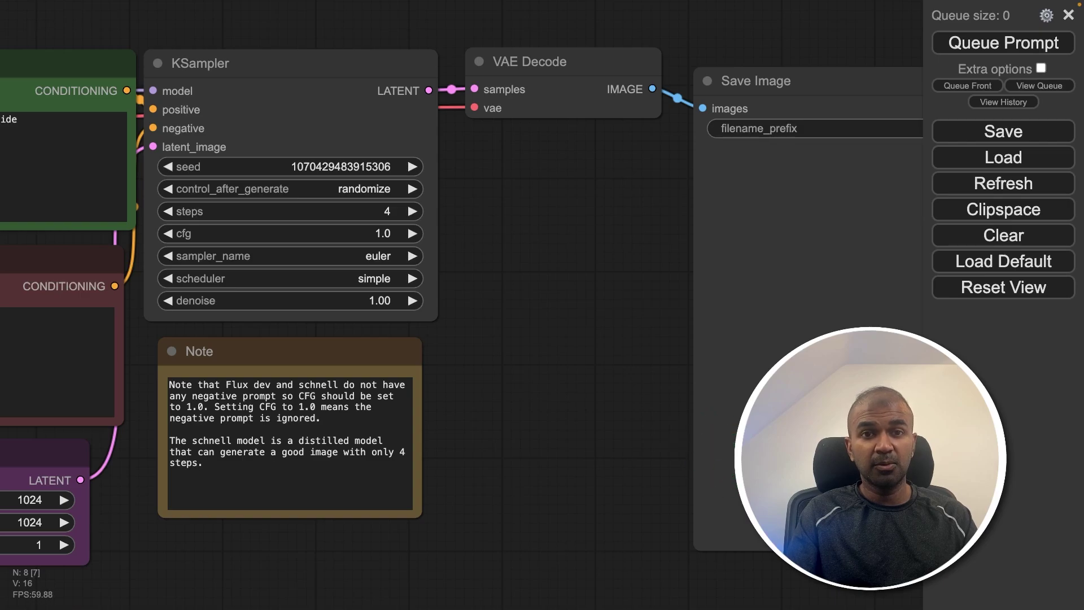
- Scroll to Flux Schnell on the Examples page and drag its galaxy-bottle image into ComfyUI
{"action": "left_click", "coordinate": [306, 62]}
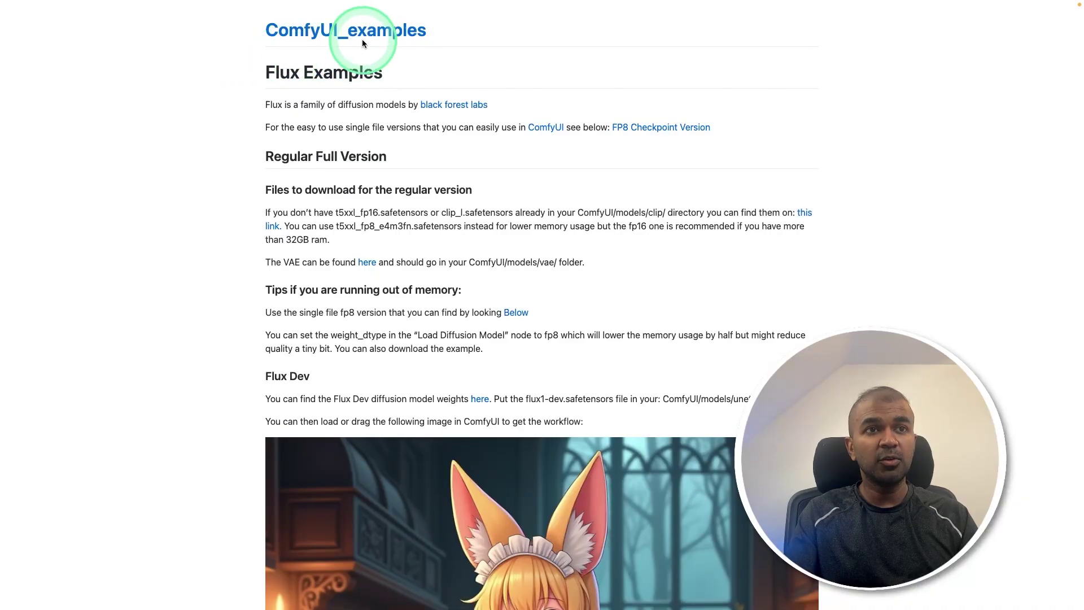
{"action": "scroll", "coordinate": [592, 245], "scroll_direction": "down", "scroll_amount": 3}
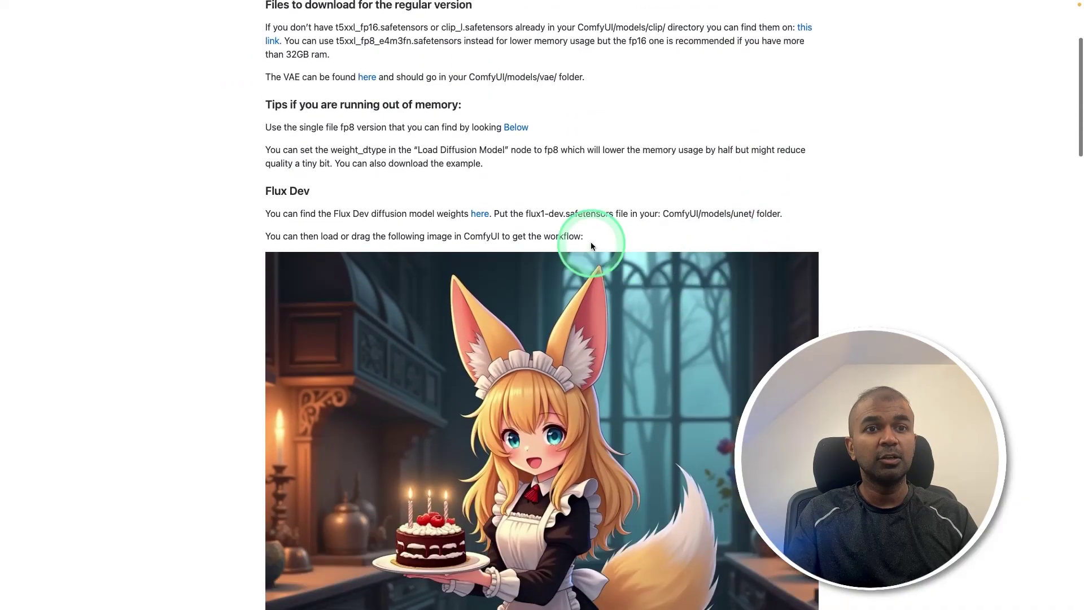
{"action": "scroll", "coordinate": [591, 245], "scroll_direction": "down", "scroll_amount": 20}
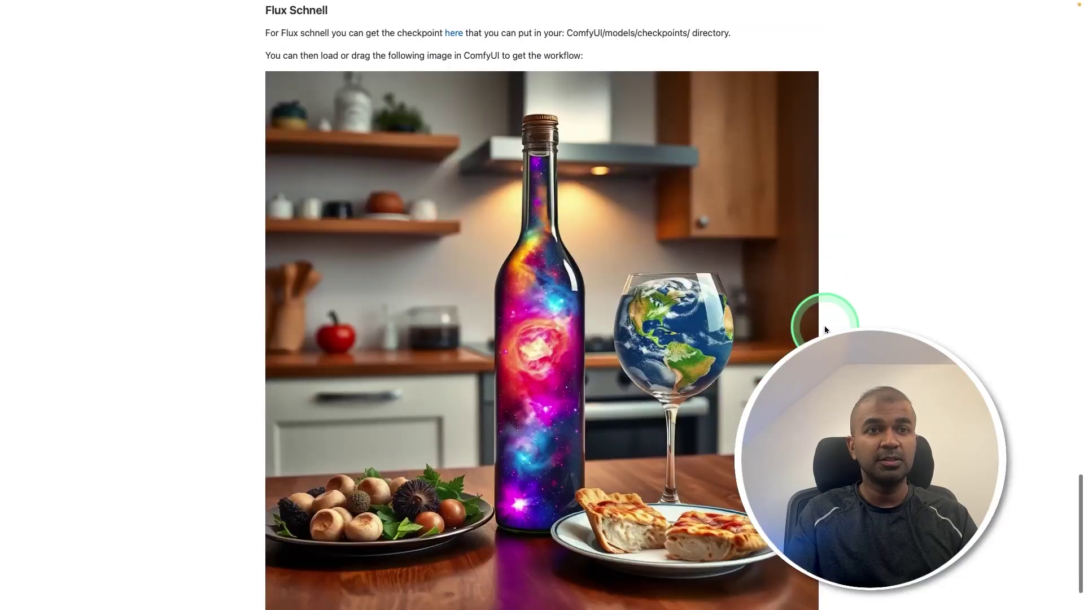
{"action": "scroll", "coordinate": [824, 328], "scroll_direction": "down", "scroll_amount": 2}
{"action": "scroll", "coordinate": [824, 327], "scroll_direction": "up", "scroll_amount": 5}
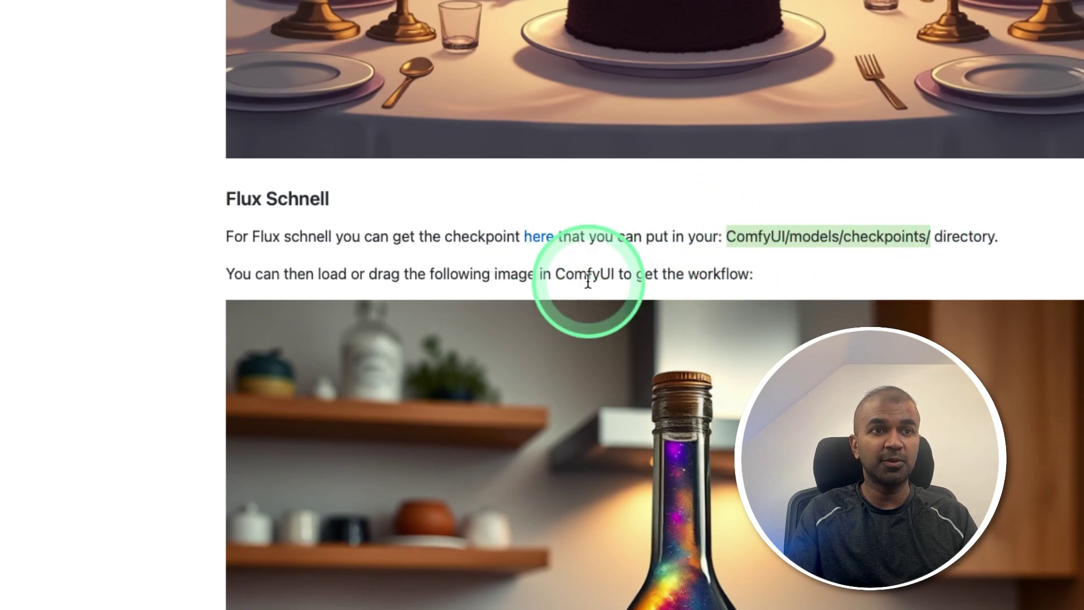
{"action": "scroll", "coordinate": [376, 182], "scroll_direction": "down", "scroll_amount": 6}
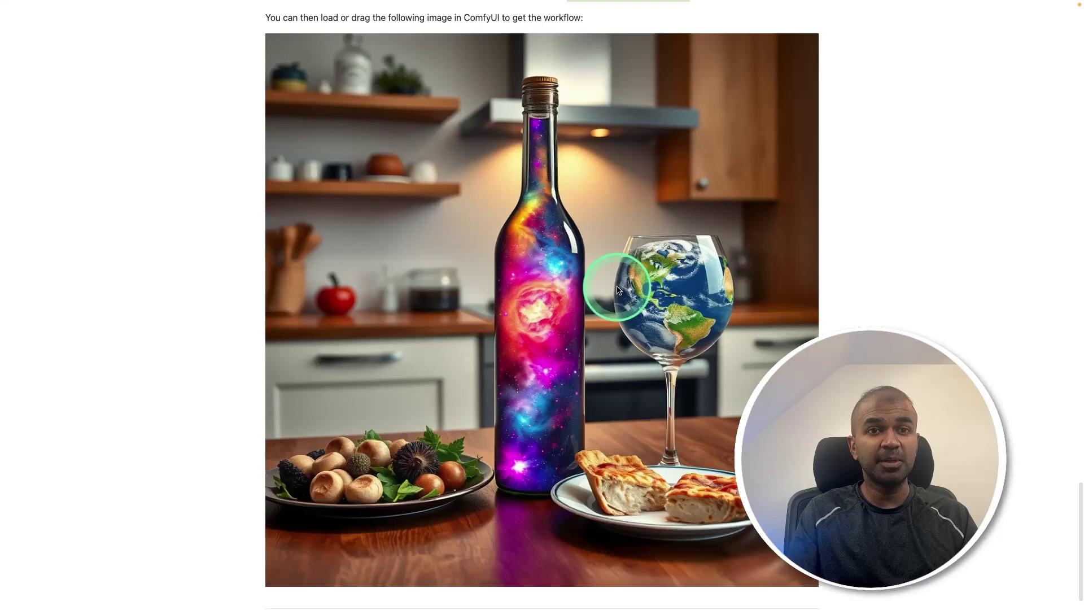
{"action": "left_click_drag", "start_coordinate": [676, 272], "coordinate": [584, 368]}
{"action": "left_click_drag", "start_coordinate": [479, 307], "coordinate": [204, 310]}
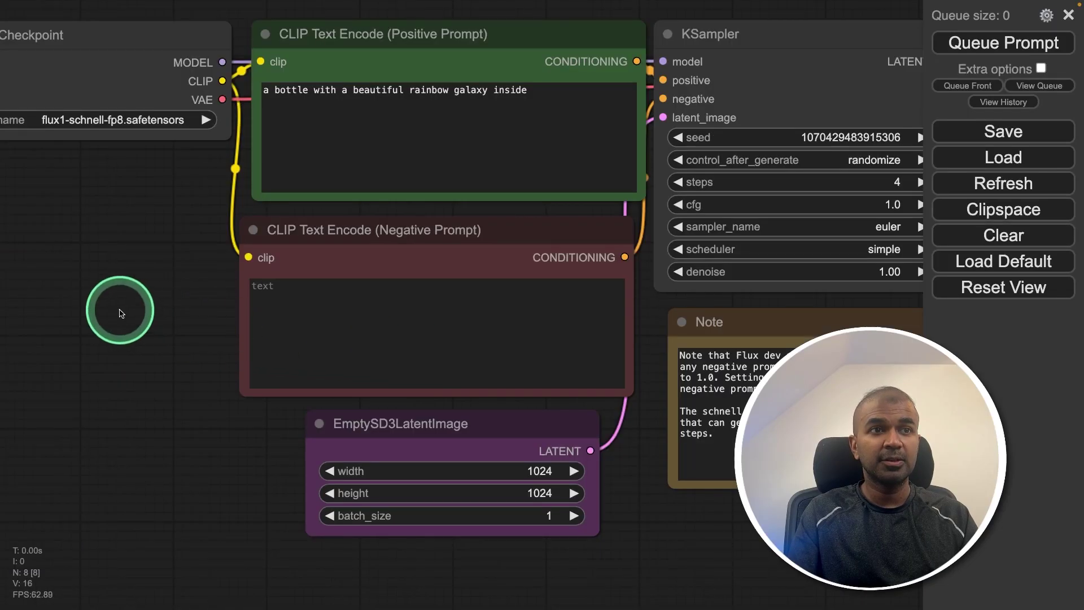
- Pan and zoom across the bottle workflow: empty negative prompt, KSampler at 4 steps, cfg 1.0, euler, simple
{"action": "left_click_drag", "start_coordinate": [109, 307], "coordinate": [357, 418]}
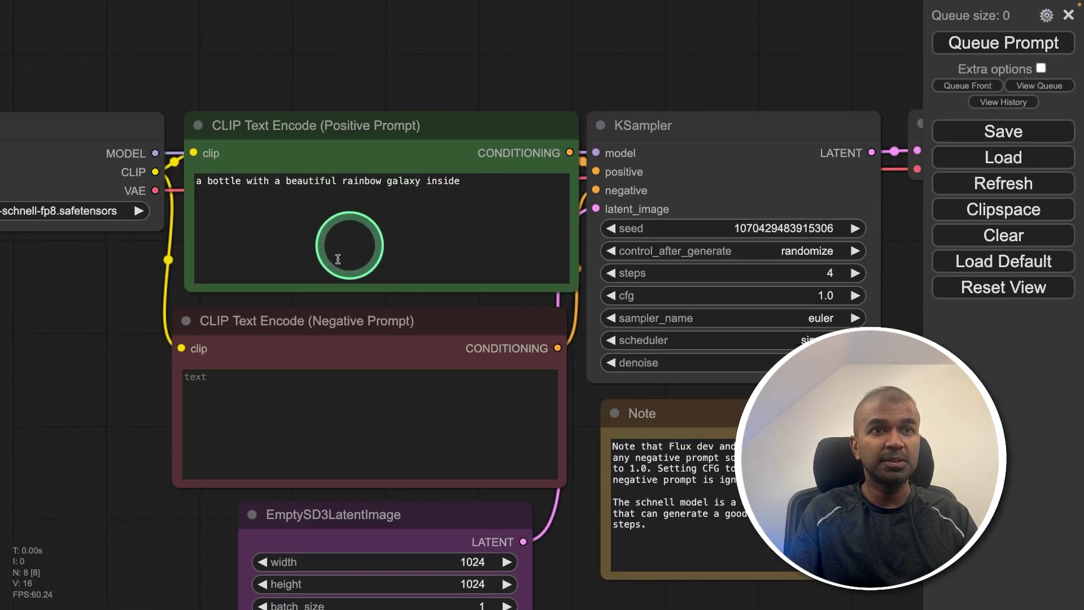
{"action": "scroll", "coordinate": [337, 259], "scroll_direction": "down", "scroll_amount": 5}
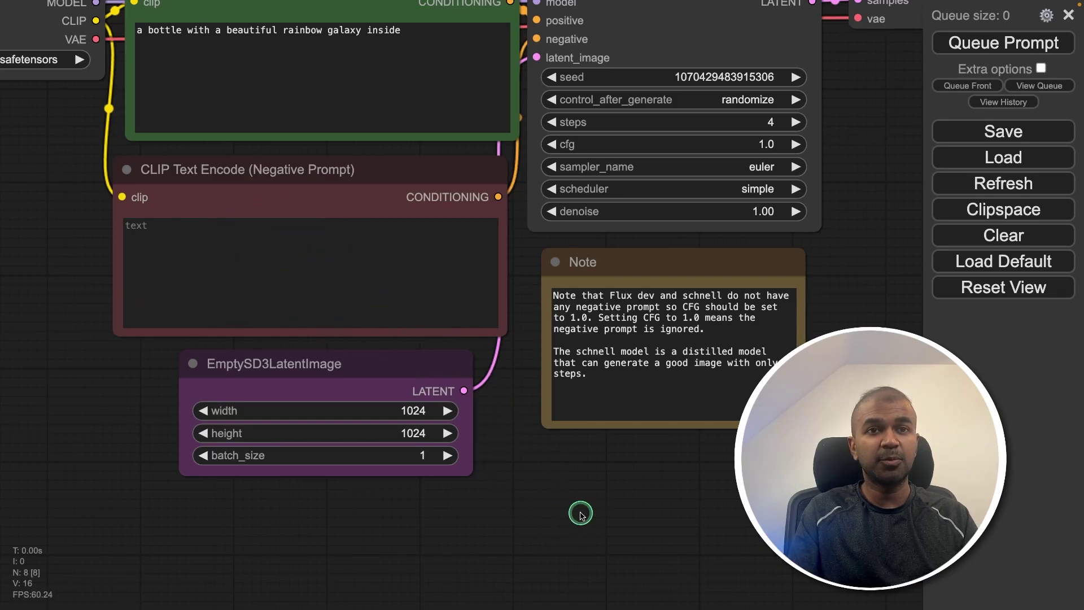
{"action": "left_click_drag", "start_coordinate": [580, 512], "coordinate": [611, 478]}
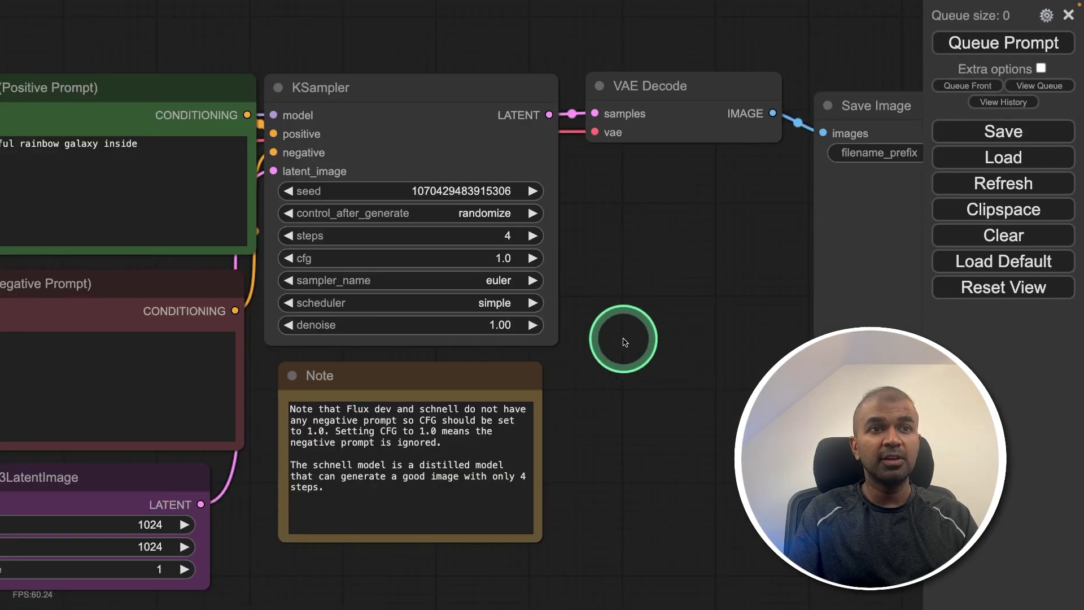
{"action": "scroll", "coordinate": [624, 341], "scroll_direction": "down", "scroll_amount": 4}
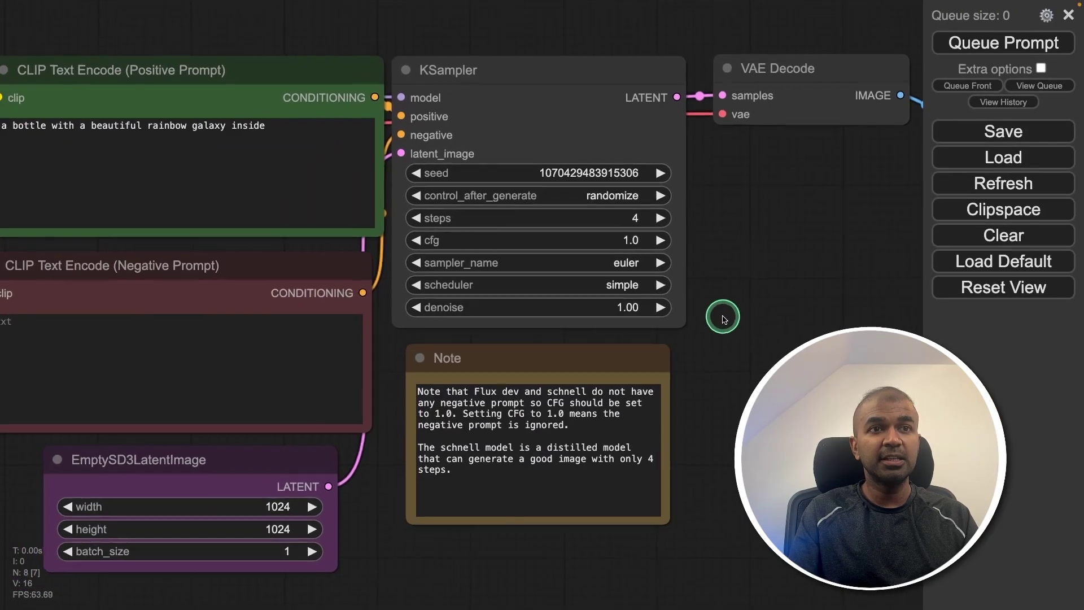
{"action": "left_click_drag", "start_coordinate": [762, 258], "coordinate": [813, 261]}
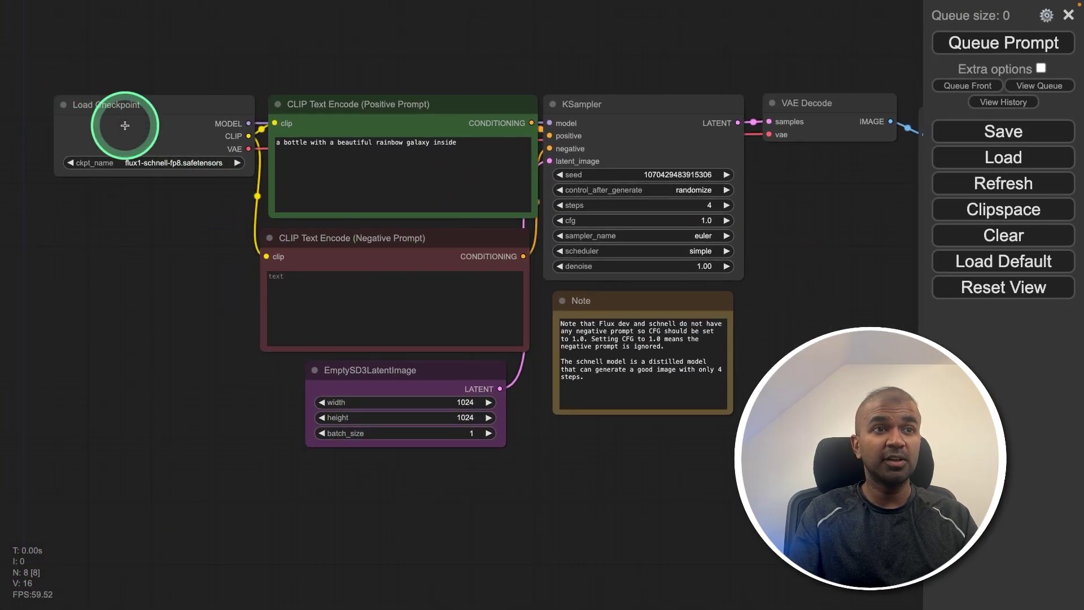
{"action": "scroll", "coordinate": [113, 275], "scroll_direction": "up", "scroll_amount": 6}
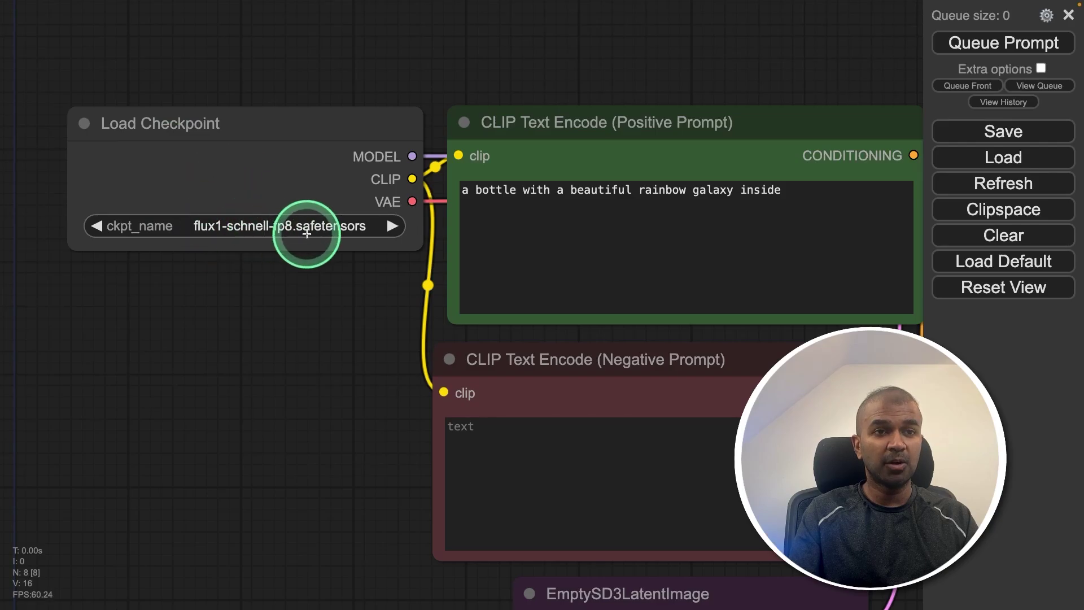
{"action": "left_click_drag", "start_coordinate": [344, 382], "coordinate": [53, 266]}
{"action": "scroll", "coordinate": [154, 457], "scroll_direction": "down", "scroll_amount": 3}
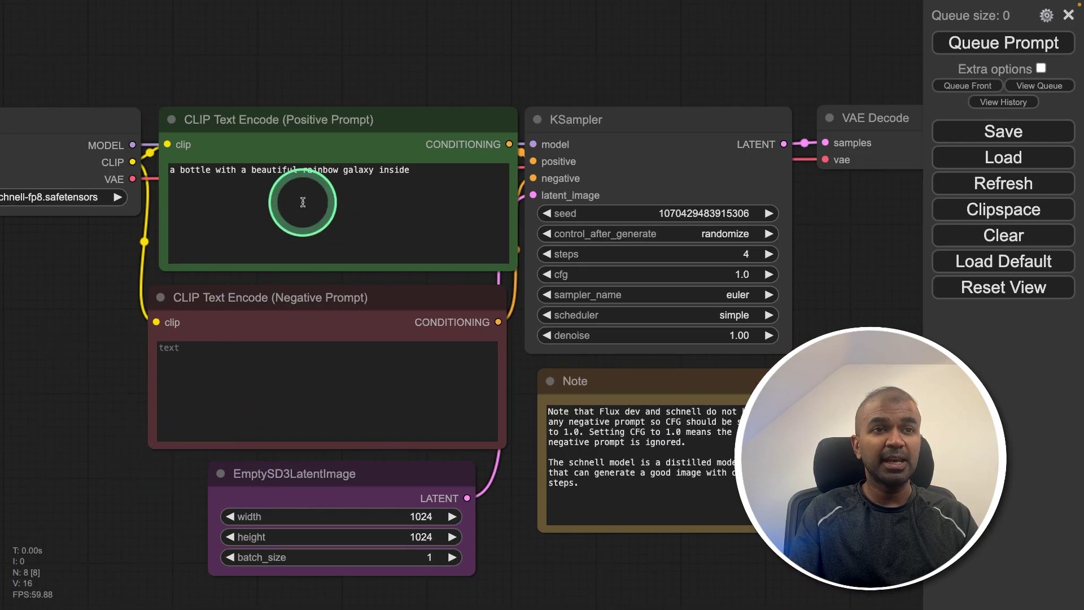
{"action": "left_click_drag", "start_coordinate": [543, 537], "coordinate": [482, 525]}
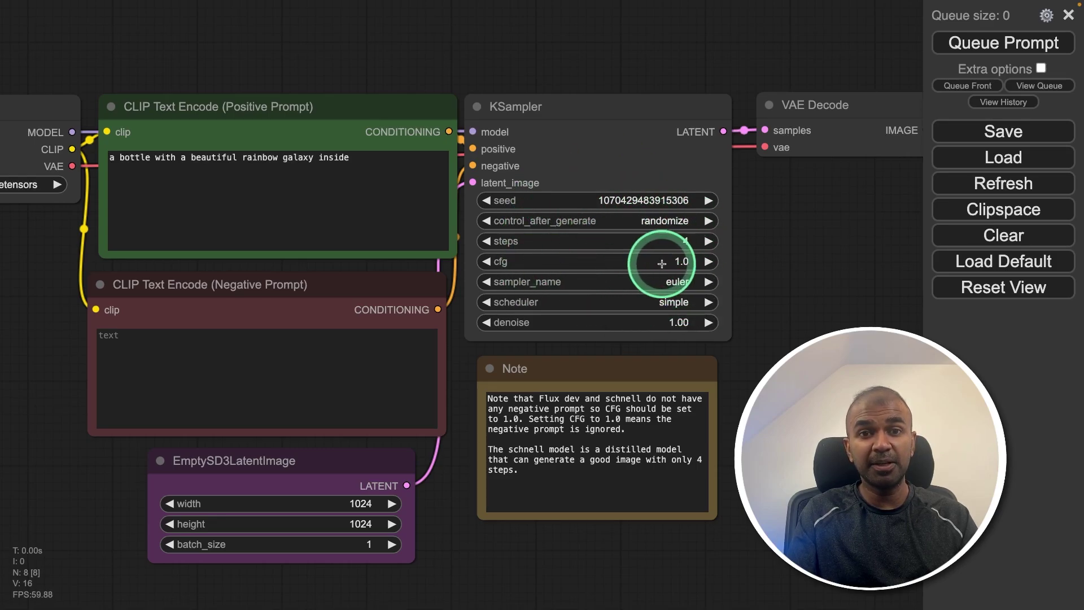
{"action": "left_click_drag", "start_coordinate": [722, 257], "coordinate": [447, 186]}
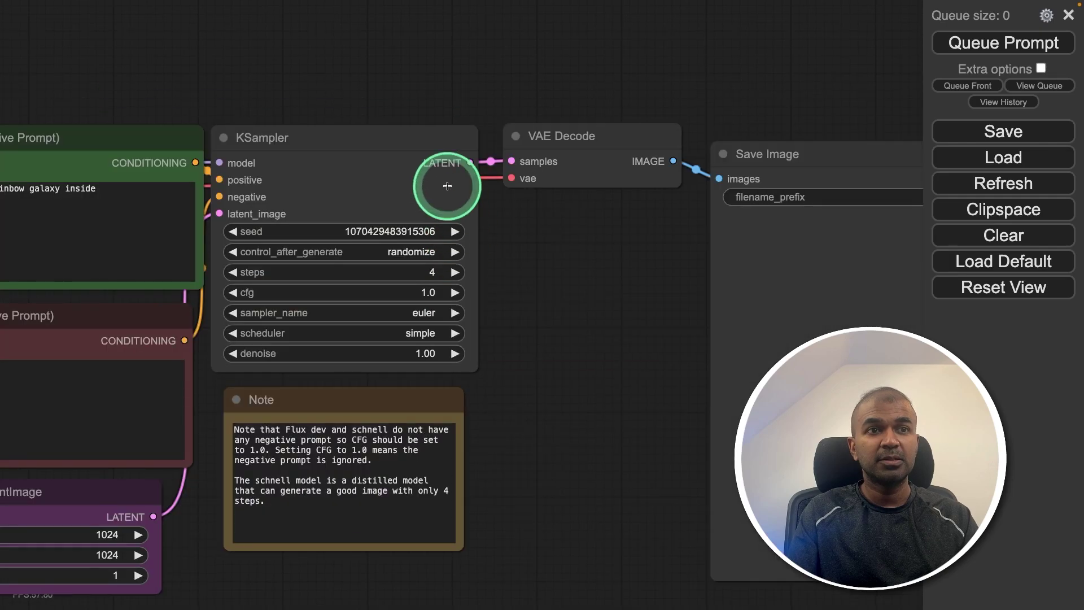
{"action": "left_click_drag", "start_coordinate": [571, 271], "coordinate": [528, 324]}
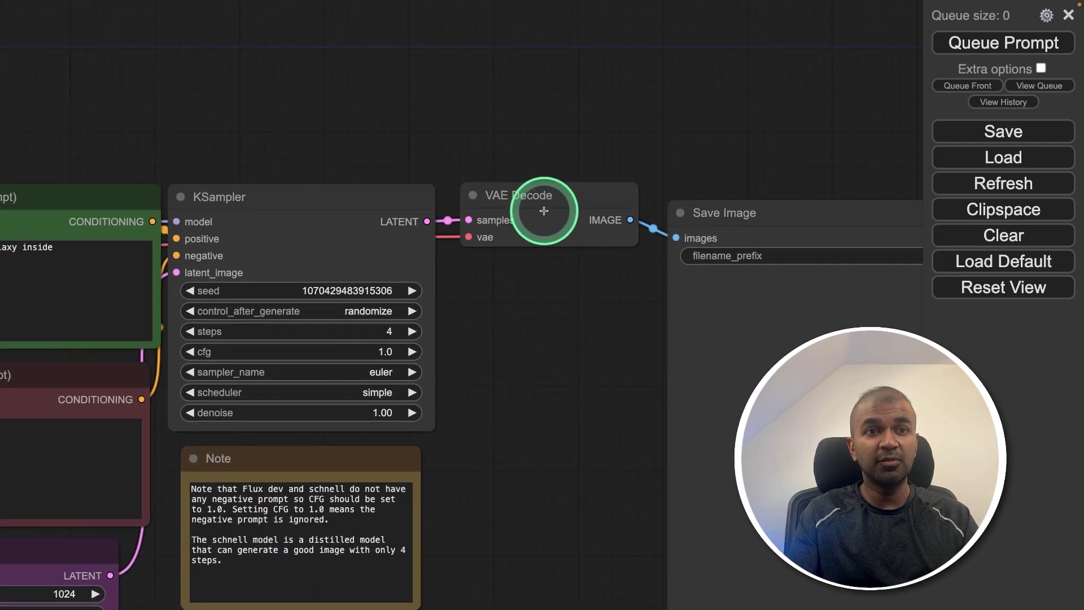
{"action": "left_click_drag", "start_coordinate": [589, 313], "coordinate": [410, 315]}
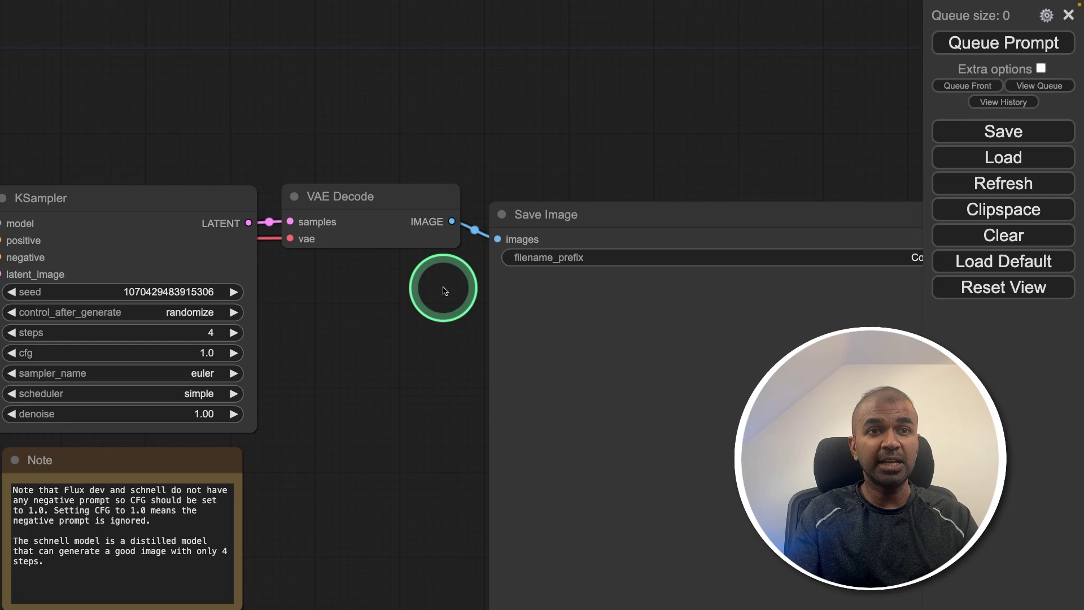
{"action": "left_click_drag", "start_coordinate": [431, 358], "coordinate": [230, 279]}
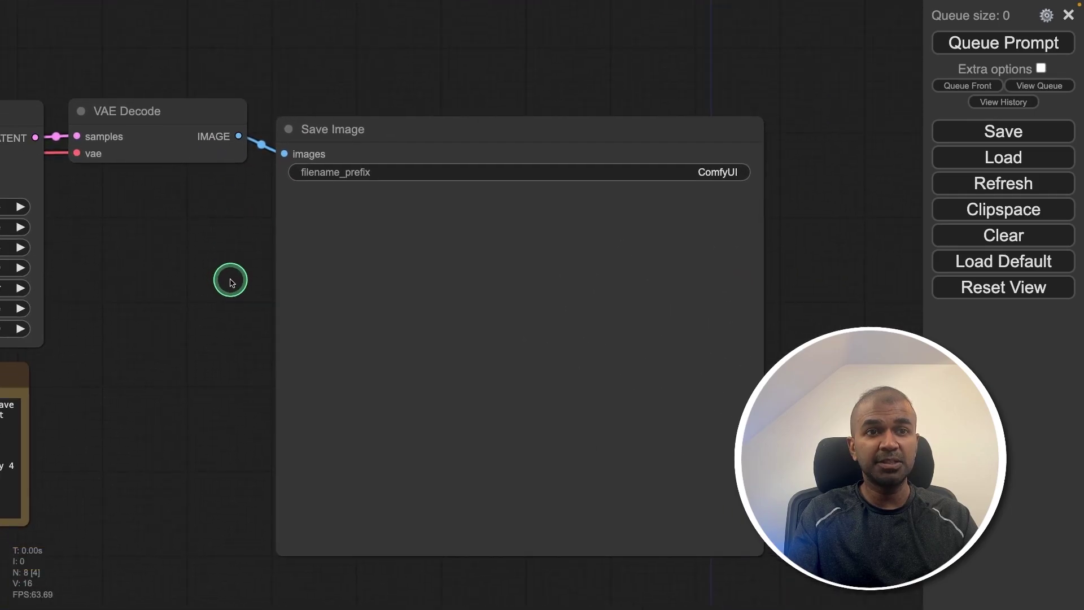
{"action": "left_click_drag", "start_coordinate": [127, 385], "coordinate": [401, 542]}
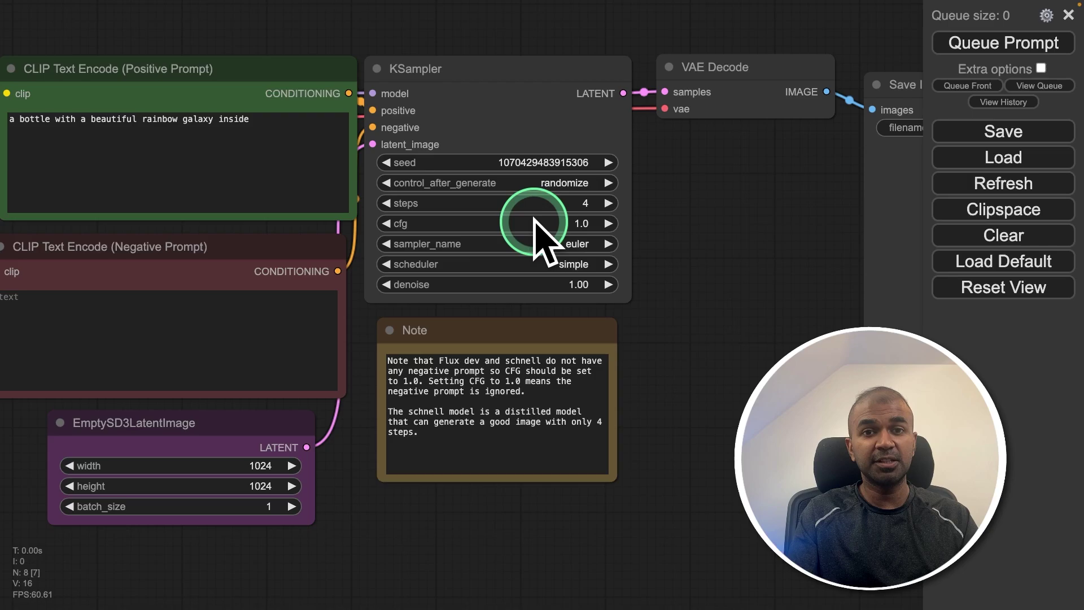
{"action": "left_click_drag", "start_coordinate": [753, 224], "coordinate": [426, 286]}
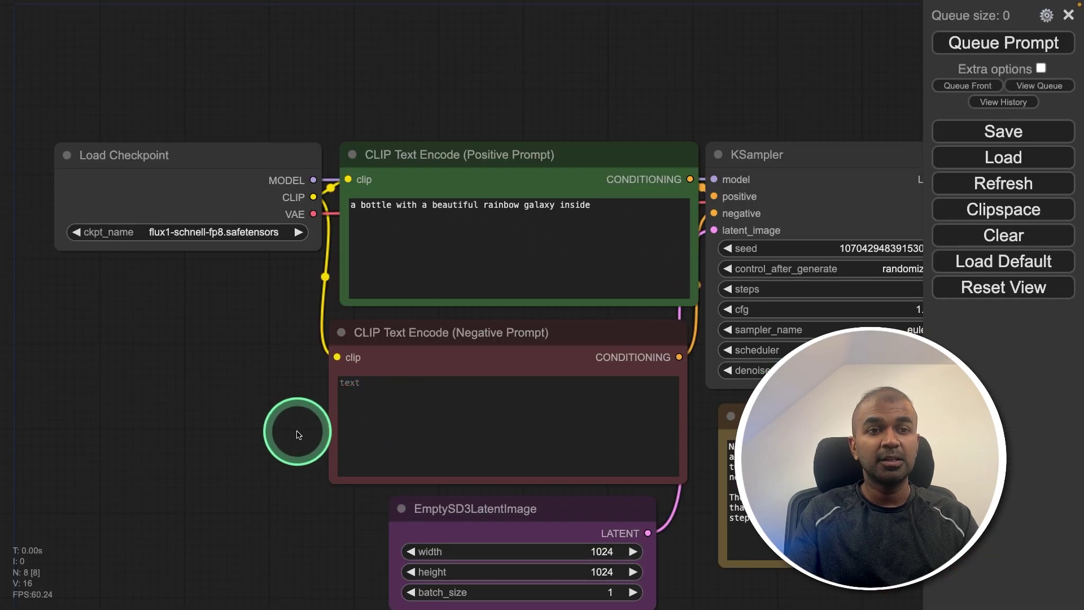
{"action": "left_click_drag", "start_coordinate": [217, 388], "coordinate": [191, 370]}
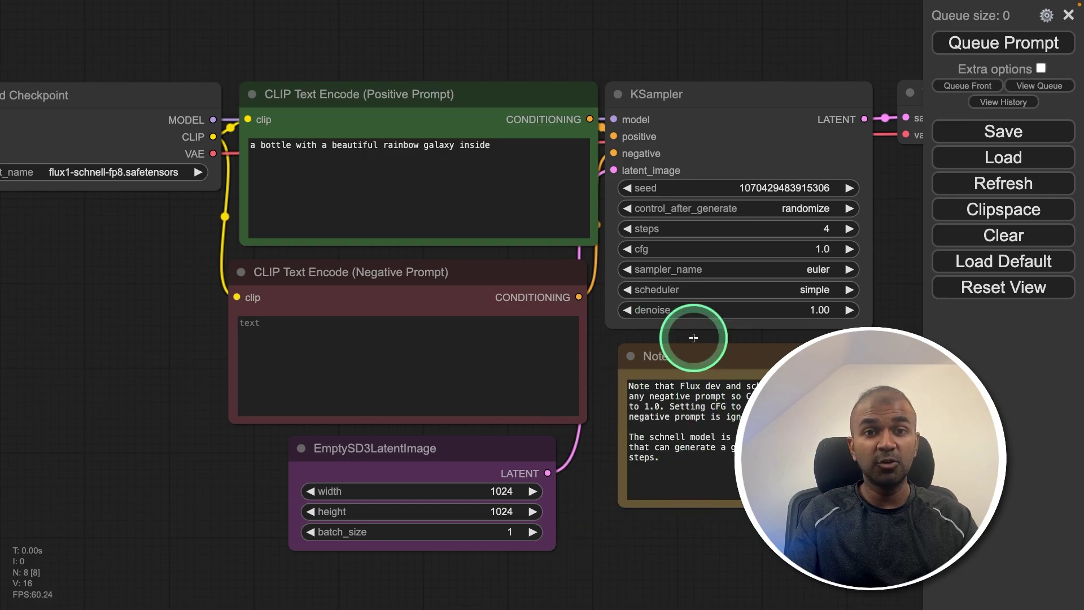
- Watch the noisy rainbow preview form in Save Image, then pan back to KSampler and the Note
{"action": "scroll", "coordinate": [419, 195], "scroll_direction": "right", "scroll_amount": 3}
{"action": "scroll", "coordinate": [621, 226], "scroll_direction": "right", "scroll_amount": 8}
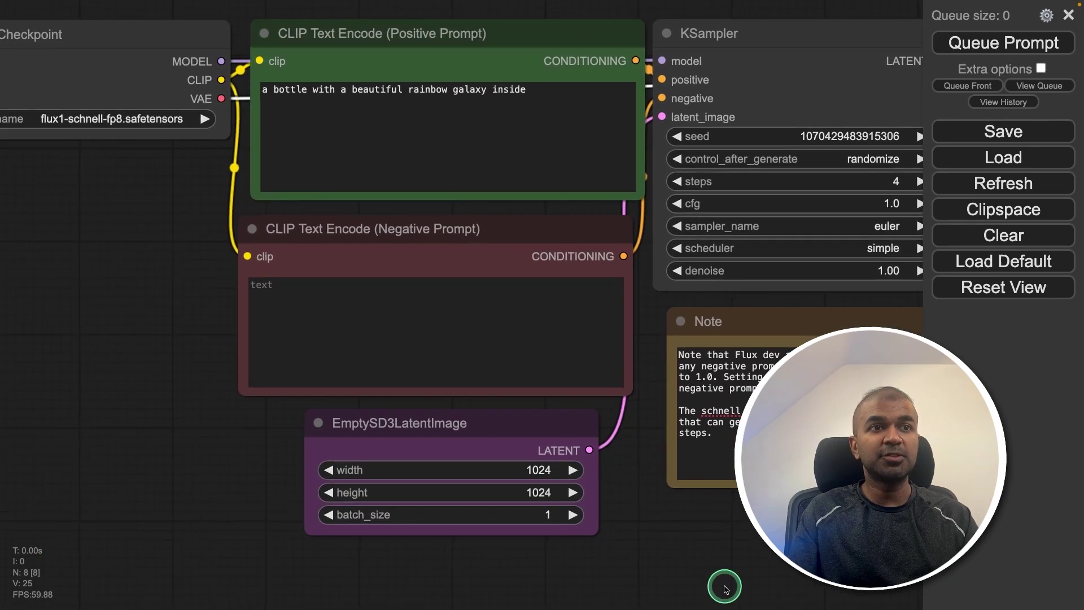
{"action": "left_click_drag", "start_coordinate": [721, 586], "coordinate": [351, 576]}
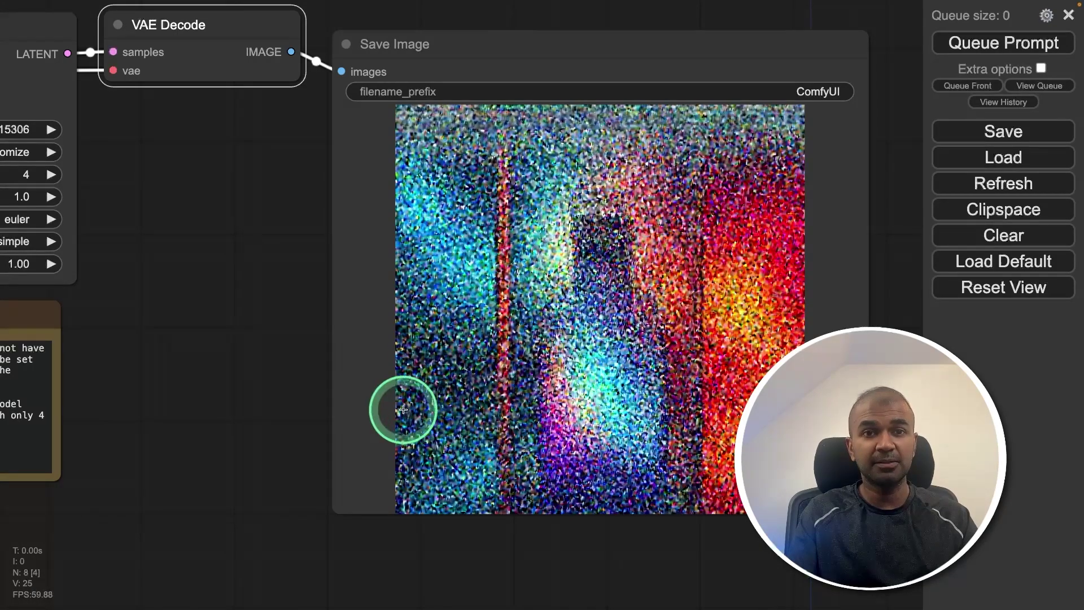
{"action": "left_click_drag", "start_coordinate": [103, 528], "coordinate": [483, 507]}
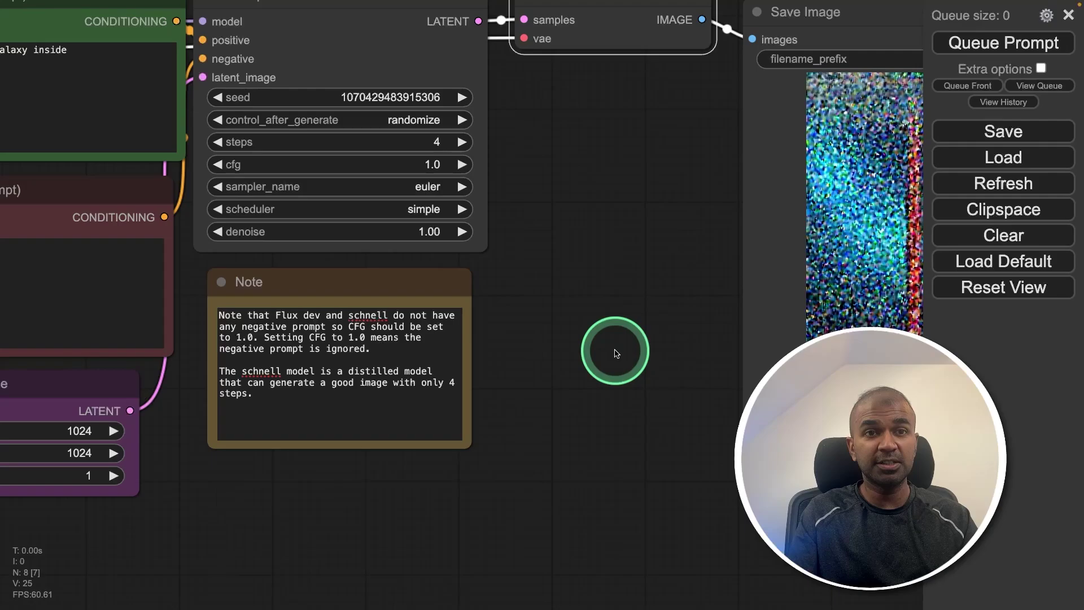
{"action": "left_click_drag", "start_coordinate": [616, 356], "coordinate": [605, 426]}
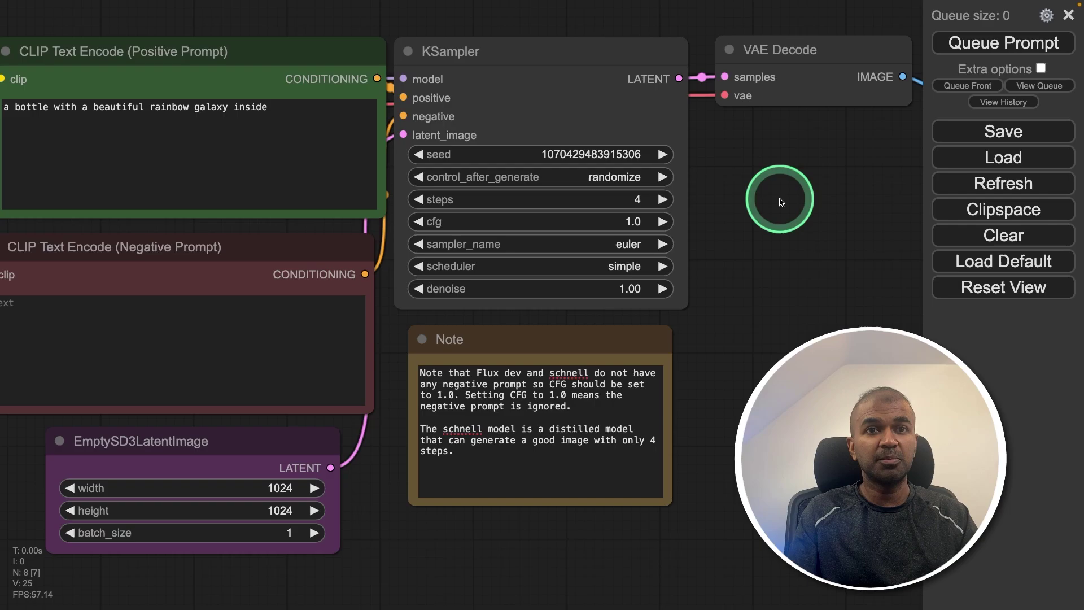
- Pan between the finished glass-bottle rainbow galaxy image and the checkpoint, prompt and KSampler nodes
{"action": "left_click_drag", "start_coordinate": [779, 199], "coordinate": [427, 194]}
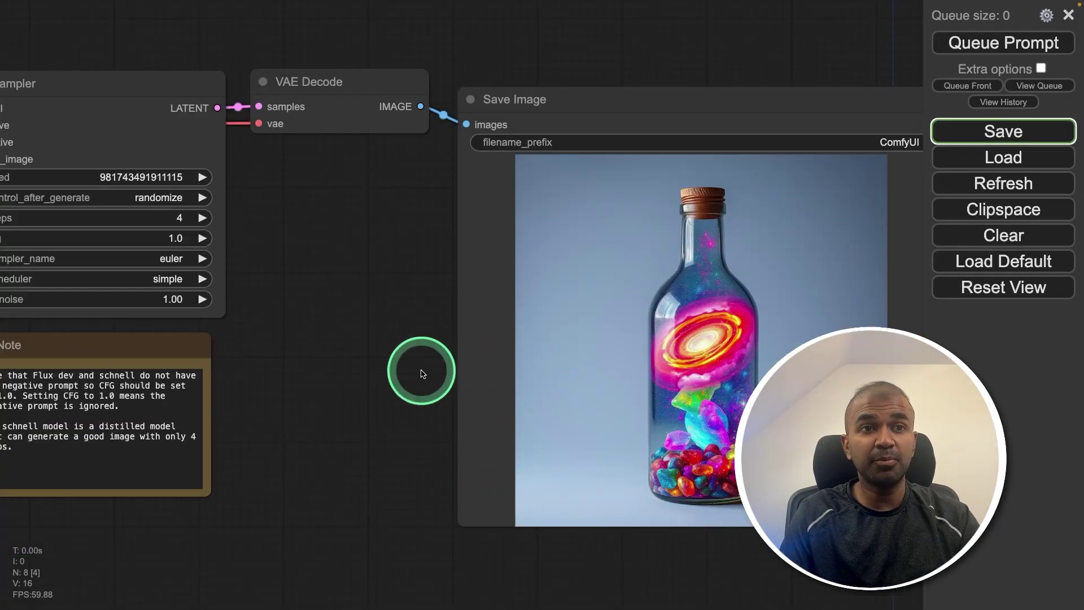
{"action": "left_click_drag", "start_coordinate": [421, 374], "coordinate": [636, 343]}
{"action": "left_click_drag", "start_coordinate": [435, 510], "coordinate": [586, 460]}
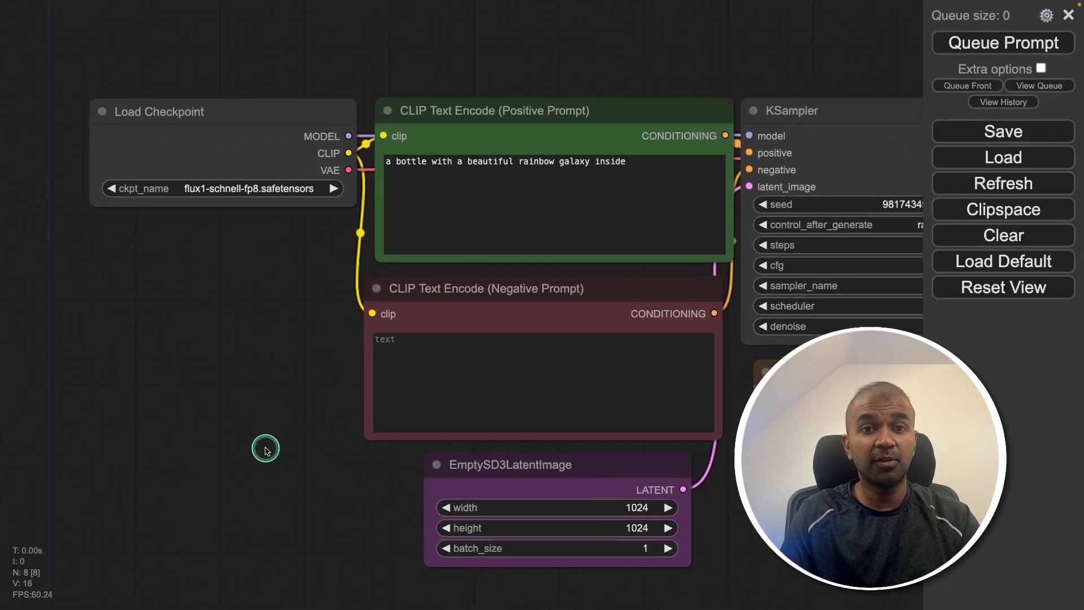
{"action": "left_click_drag", "start_coordinate": [265, 449], "coordinate": [242, 401]}
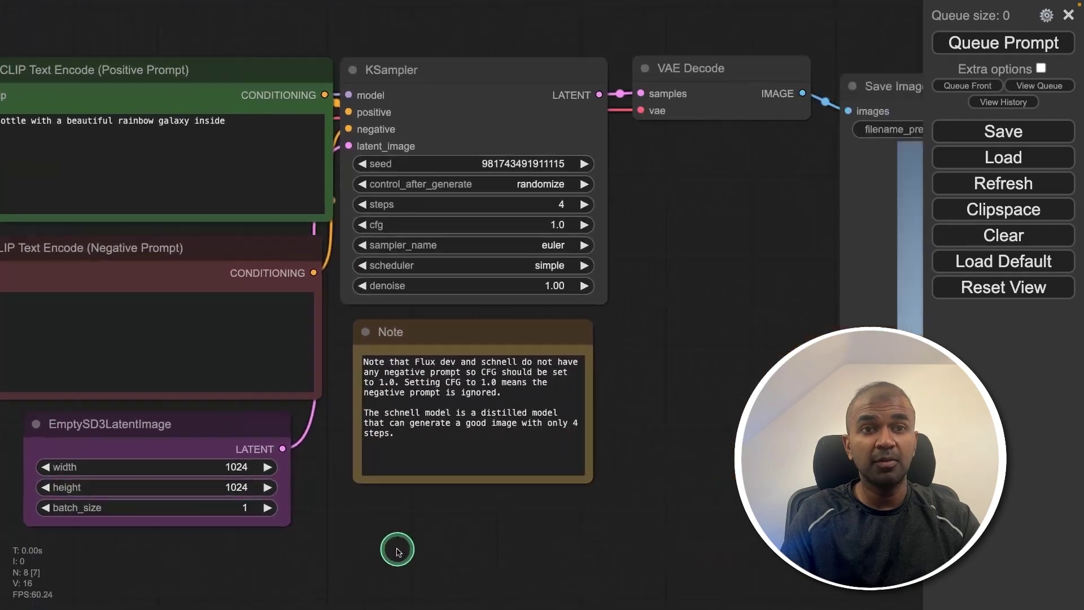
{"action": "left_click_drag", "start_coordinate": [398, 551], "coordinate": [349, 551]}
{"action": "left_click_drag", "start_coordinate": [634, 523], "coordinate": [158, 523]}
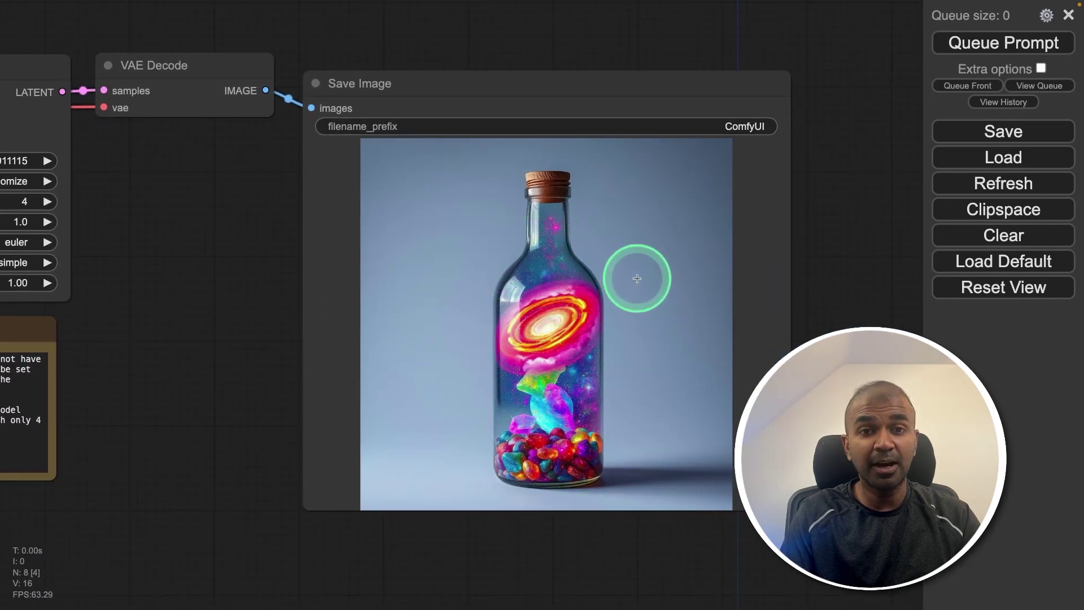
- Nudge the Negative Prompt node slightly right and select the Positive Prompt node
{"action": "scroll", "coordinate": [542, 384], "scroll_direction": "left", "scroll_amount": 15}
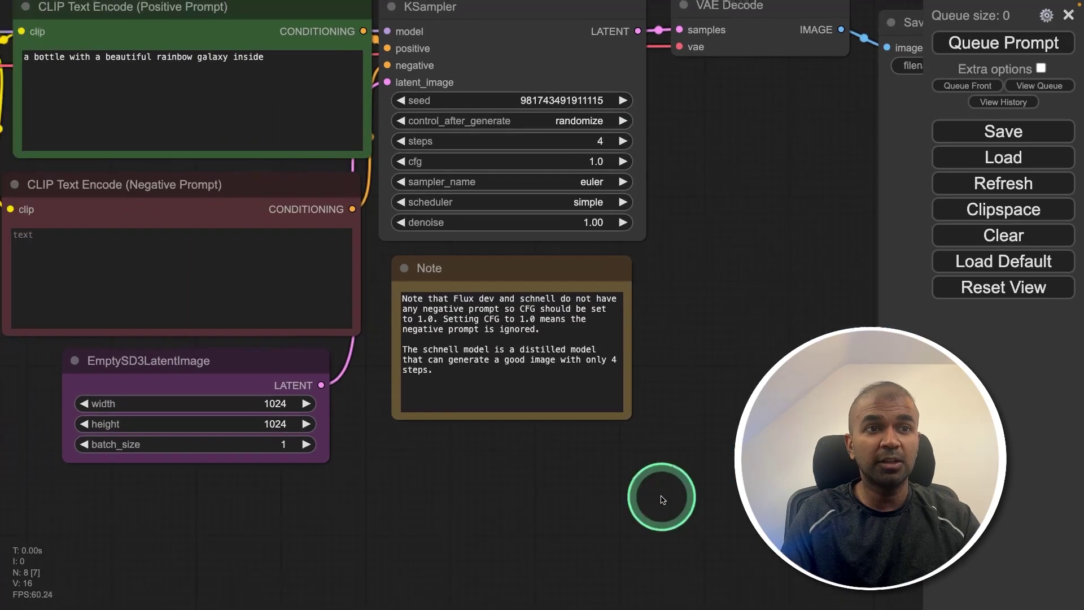
{"action": "left_click_drag", "start_coordinate": [188, 211], "coordinate": [218, 201]}
{"action": "left_click", "coordinate": [242, 24]}
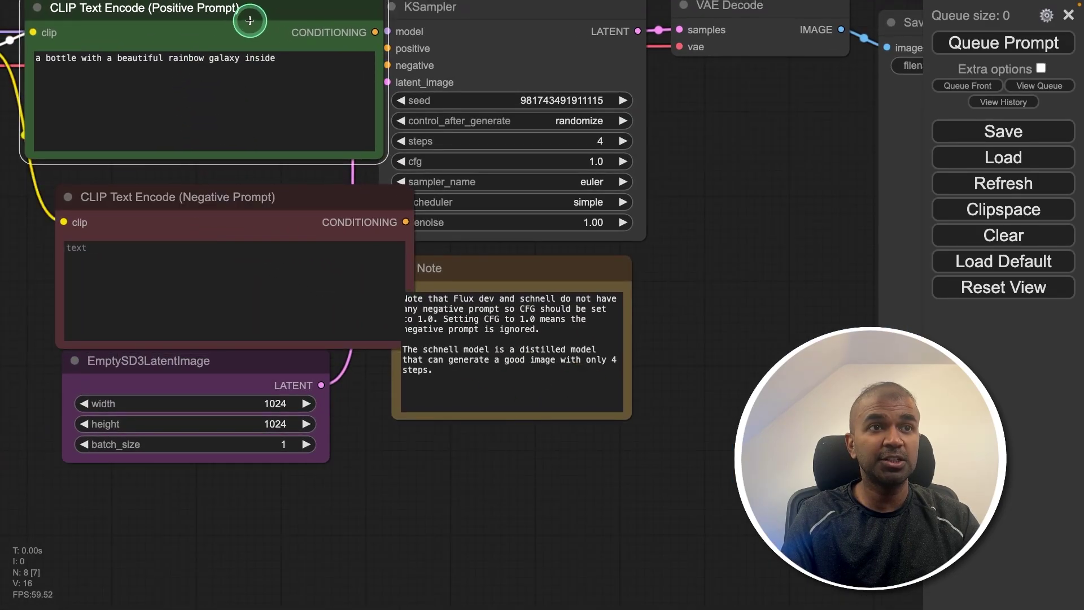
- Add a garden to the positive prompt and queue the workflow twice
{"action": "key", "text": "."}
{"action": "left_click", "coordinate": [610, 168]}
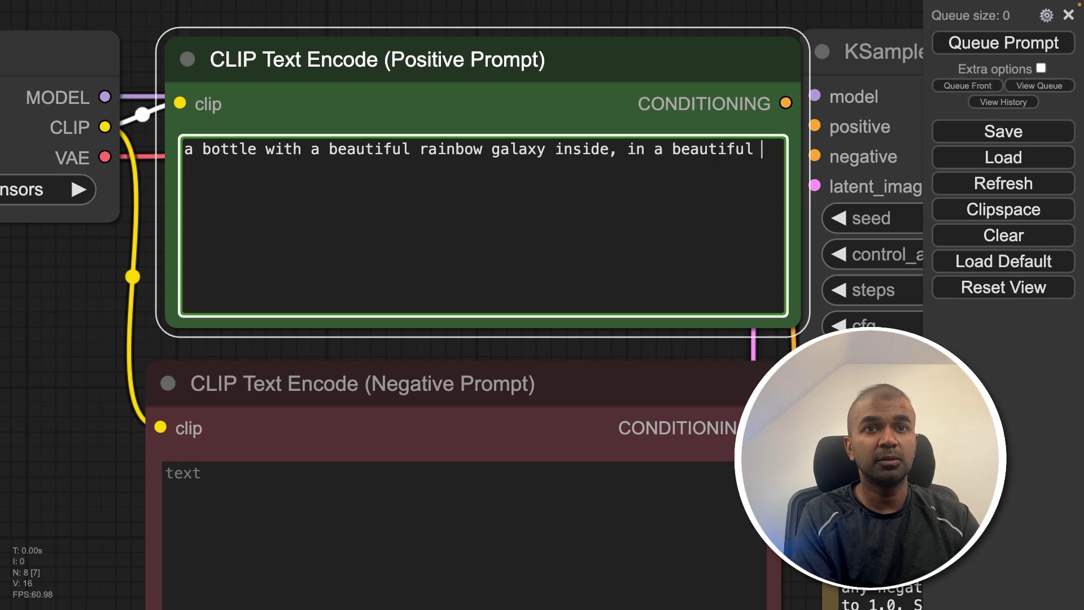
{"action": "type", "text": "en"}
{"action": "left_click", "coordinate": [1004, 43]}
{"action": "left_click", "coordinate": [1004, 43]}
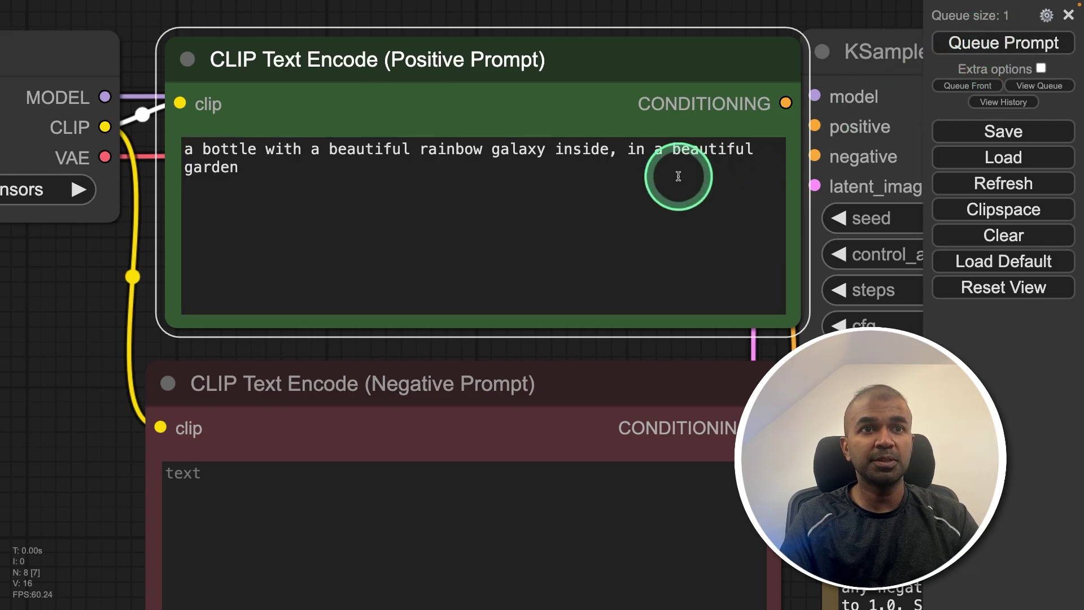
- Bring the newly generated garden bottle image into view
{"action": "scroll", "coordinate": [678, 181], "scroll_direction": "down", "scroll_amount": 5}
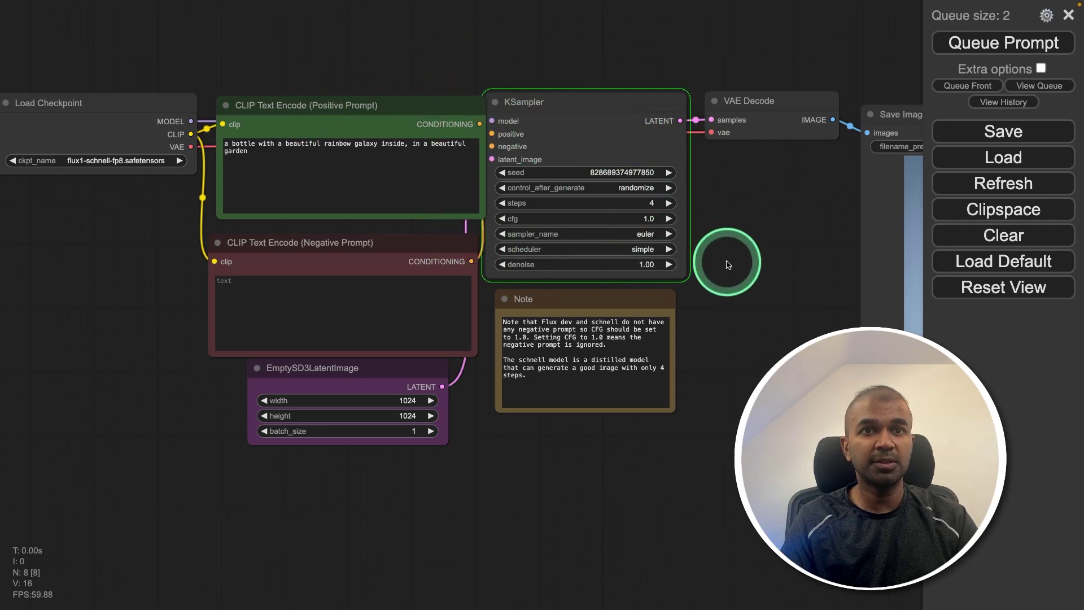
{"action": "scroll", "coordinate": [505, 90], "scroll_direction": "right", "scroll_amount": 5}
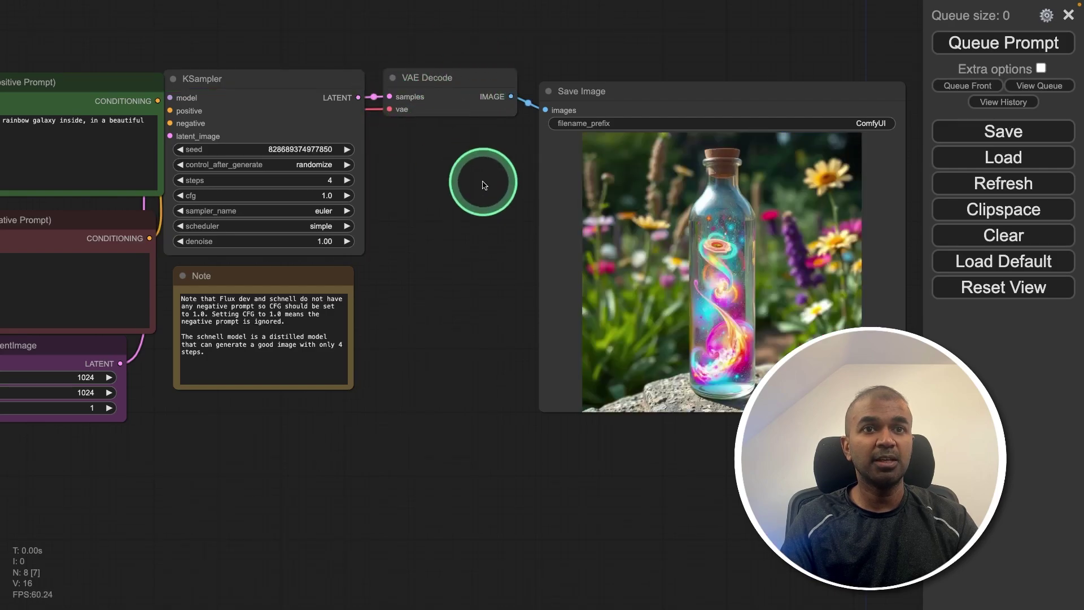
{"action": "left_click_drag", "start_coordinate": [490, 286], "coordinate": [270, 257]}
{"action": "scroll", "coordinate": [518, 227], "scroll_direction": "up", "scroll_amount": 5}
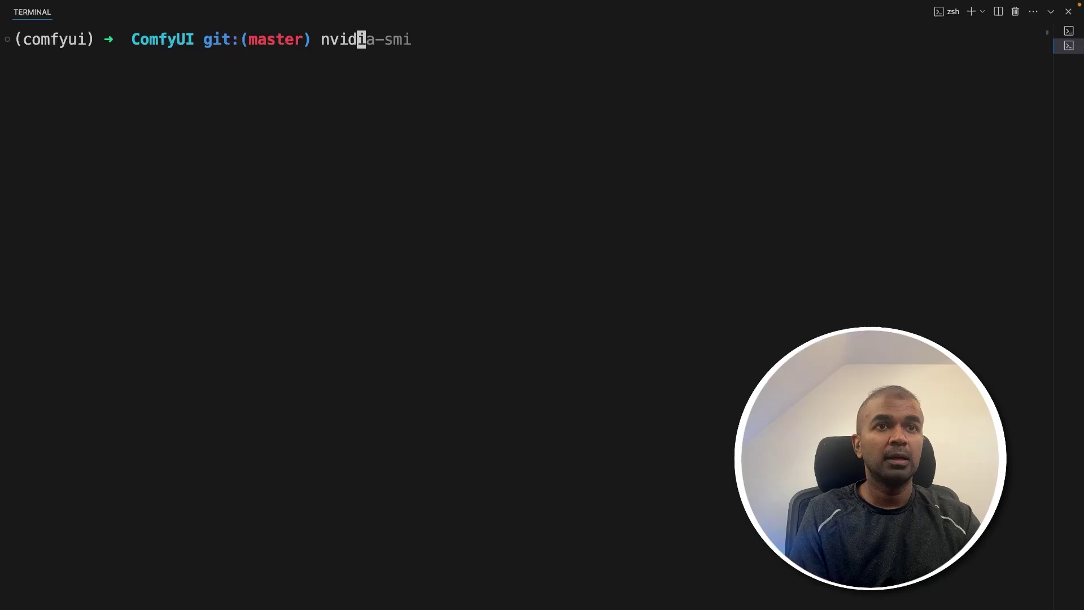
- Run nvidia-smi and mark the total VRAM and RAM line in the server output
{"action": "type", "text": "ia-smi"}
{"action": "key", "text": "Return"}
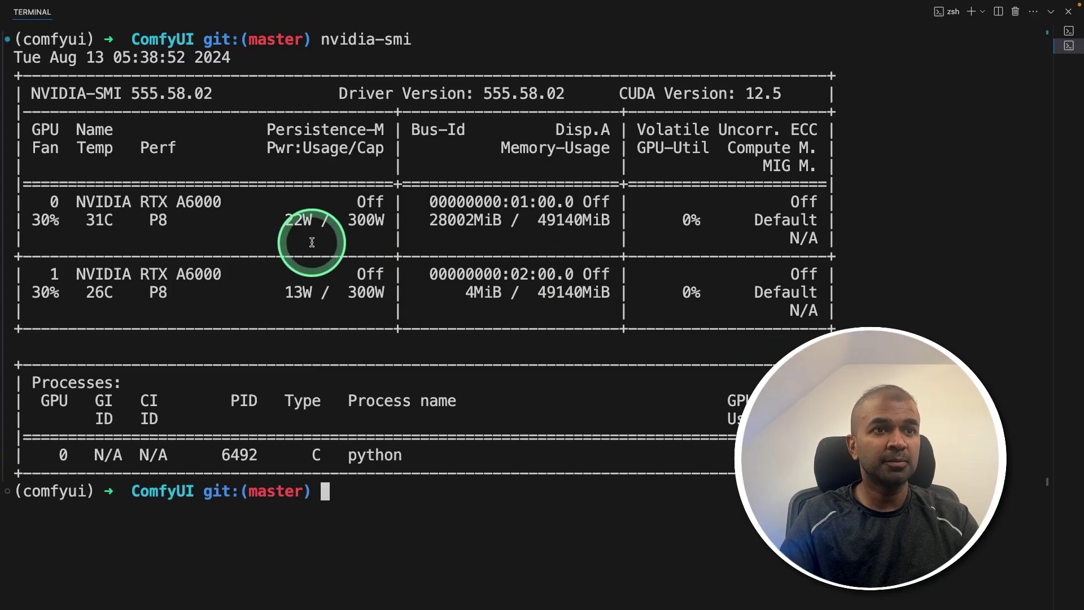
{"action": "left_click", "coordinate": [222, 202]}
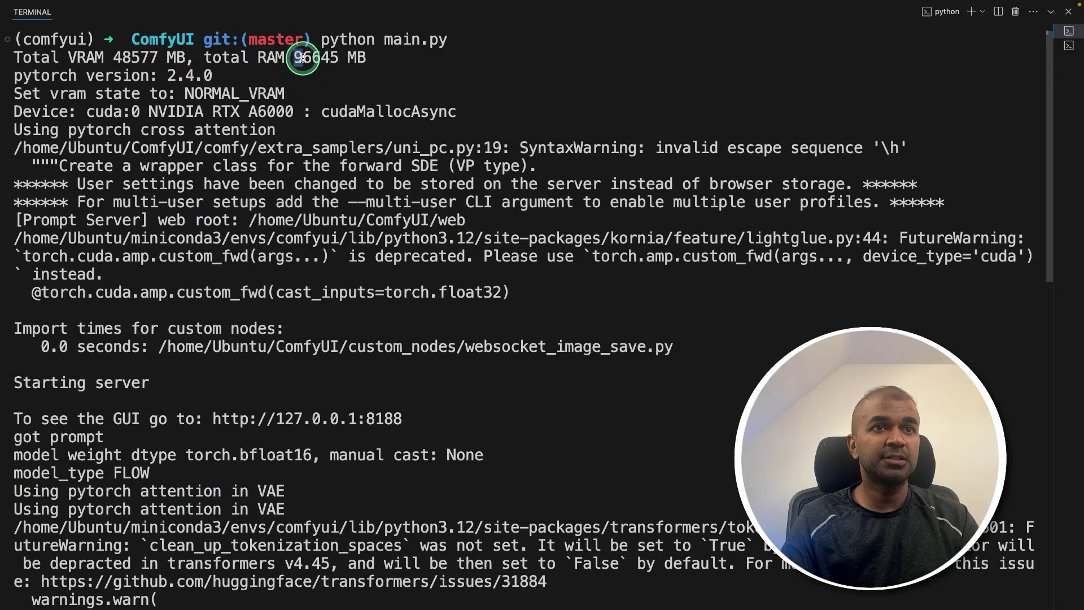
{"action": "left_click_drag", "start_coordinate": [387, 57], "coordinate": [11, 60]}
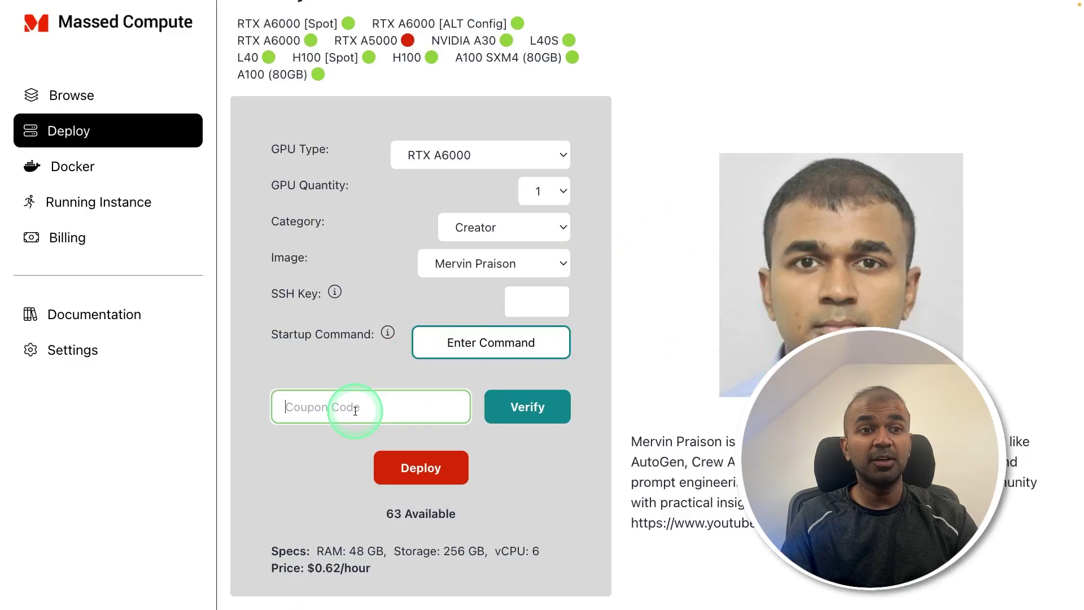
- Enter the coupon code, choose RTX A5000 as GPU type, and attempt to deploy
{"action": "type", "text": "MervinPraison"}
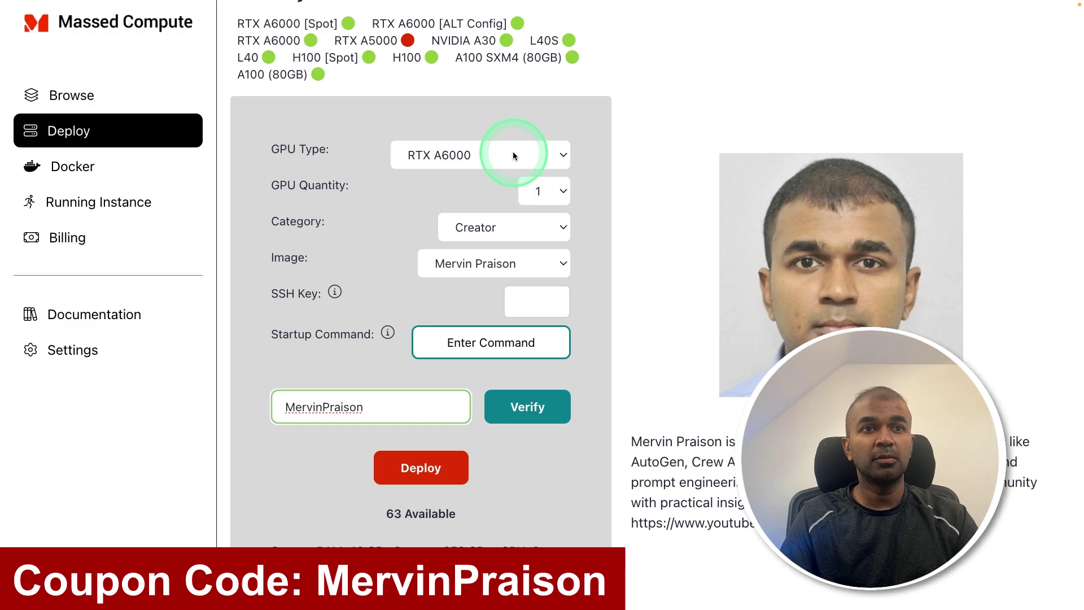
{"action": "left_click", "coordinate": [513, 155]}
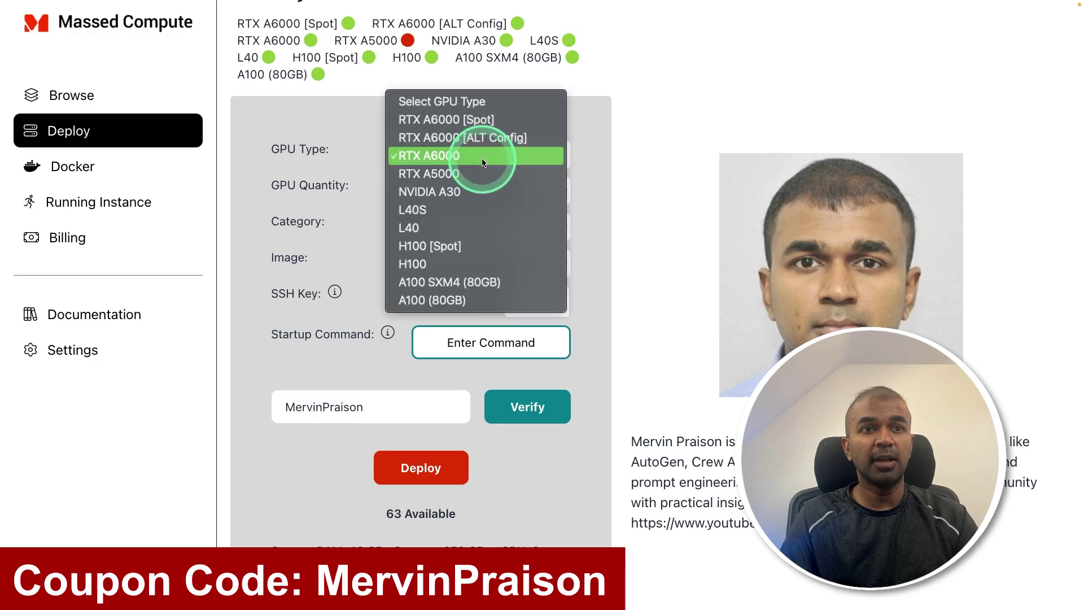
{"action": "left_click", "coordinate": [495, 200]}
{"action": "left_click", "coordinate": [421, 452]}
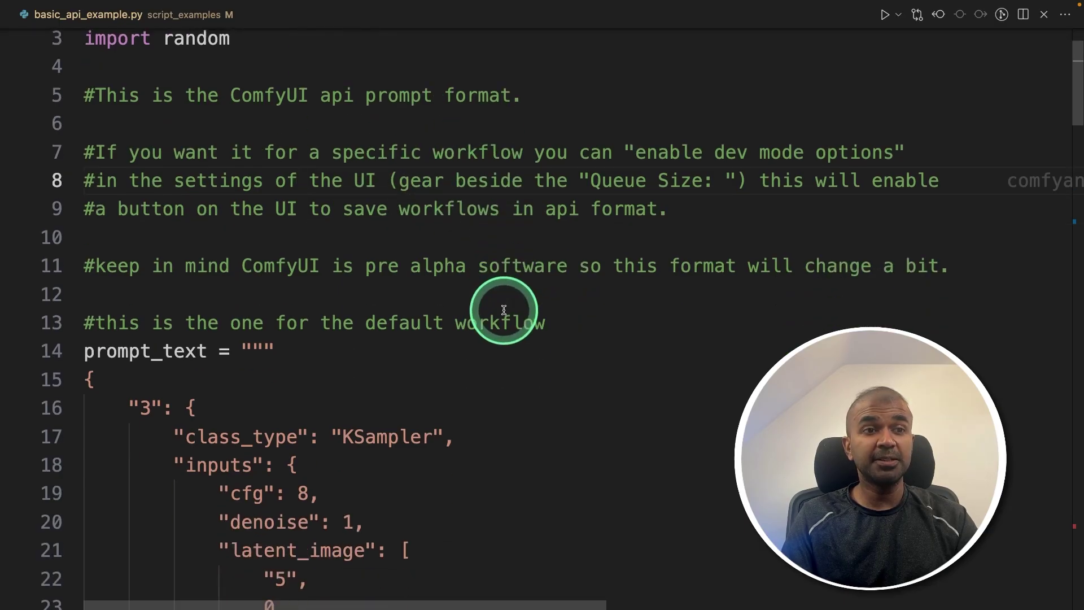
- Replace the 512 latent height with 1024 so the image is 1024×1024
{"action": "scroll", "coordinate": [732, 368], "scroll_direction": "down", "scroll_amount": 8}
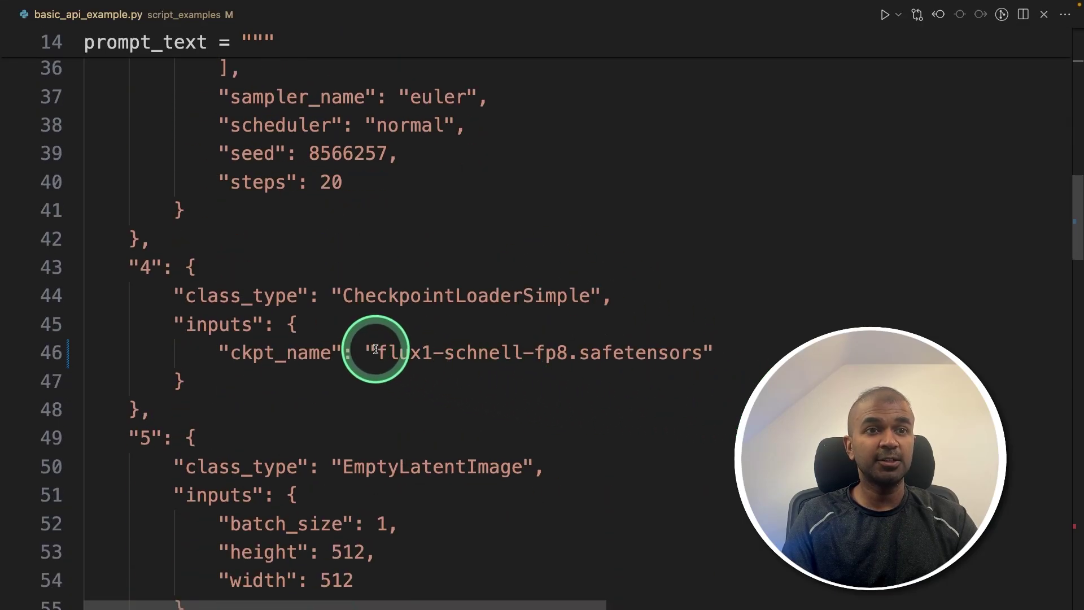
{"action": "left_click_drag", "start_coordinate": [376, 353], "coordinate": [715, 354]}
{"action": "scroll", "coordinate": [540, 439], "scroll_direction": "down", "scroll_amount": 2}
- Inspect the CLIPTextEncode and SaveImage nodes, highlighting the filename_prefix setting
{"action": "scroll", "coordinate": [539, 439], "scroll_direction": "down", "scroll_amount": 3}
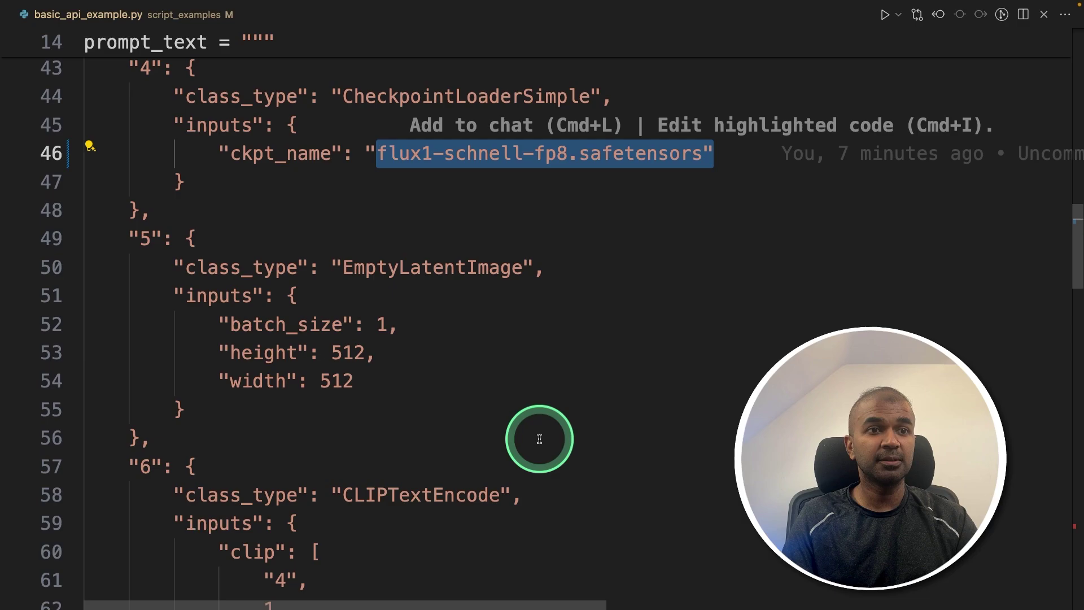
{"action": "double_click", "coordinate": [348, 296]}
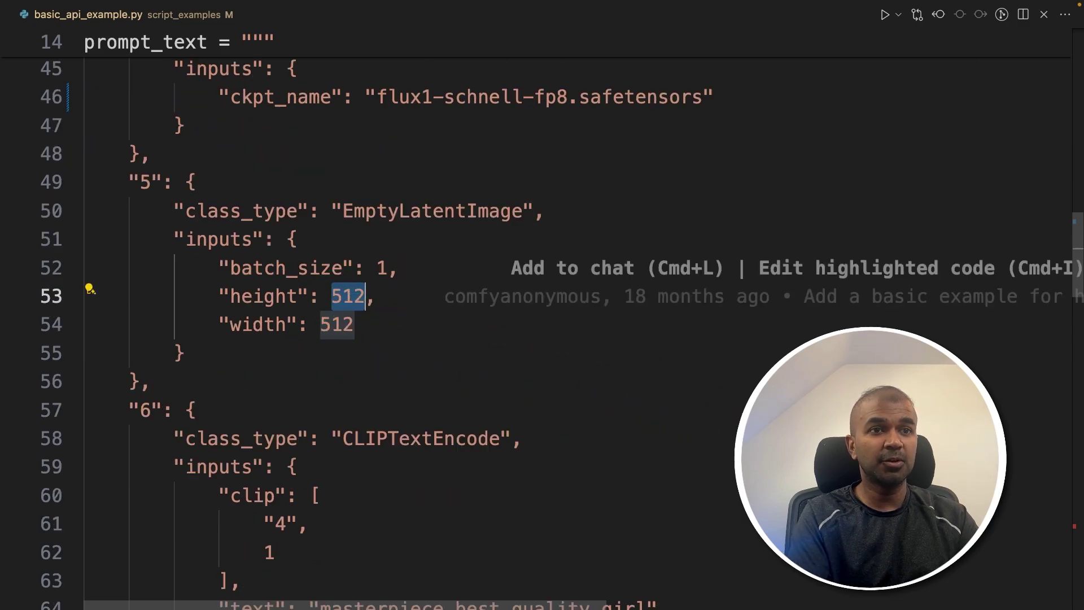
{"action": "type", "text": "1024"}
{"action": "key", "text": "Tab"}
{"action": "scroll", "coordinate": [418, 239], "scroll_direction": "down", "scroll_amount": 3}
{"action": "double_click", "coordinate": [418, 240]}
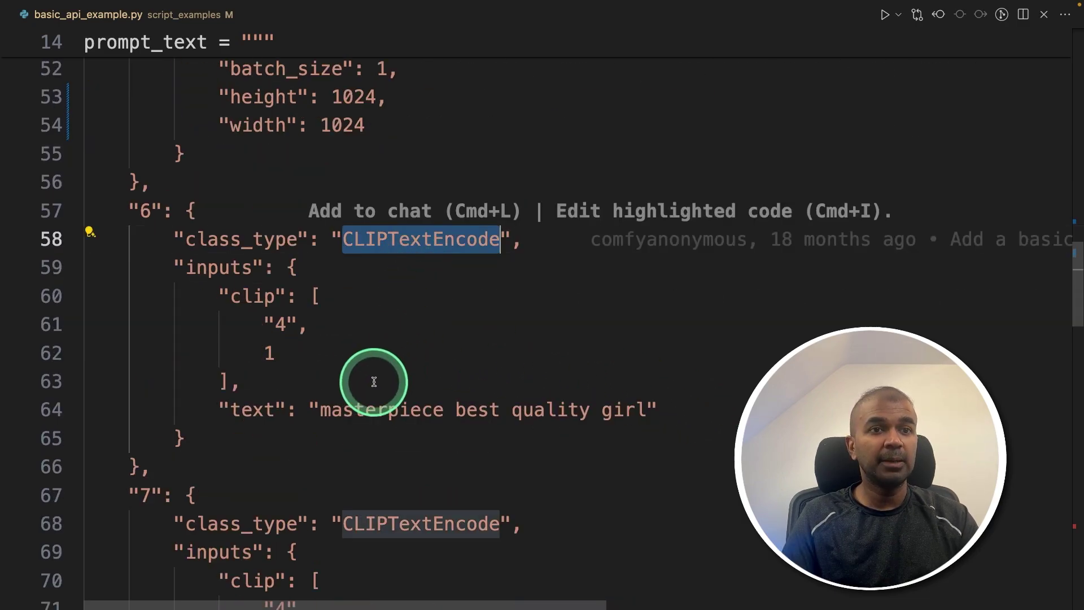
{"action": "left_click", "coordinate": [320, 410]}
{"action": "scroll", "coordinate": [339, 413], "scroll_direction": "down", "scroll_amount": 10}
{"action": "double_click", "coordinate": [356, 270]}
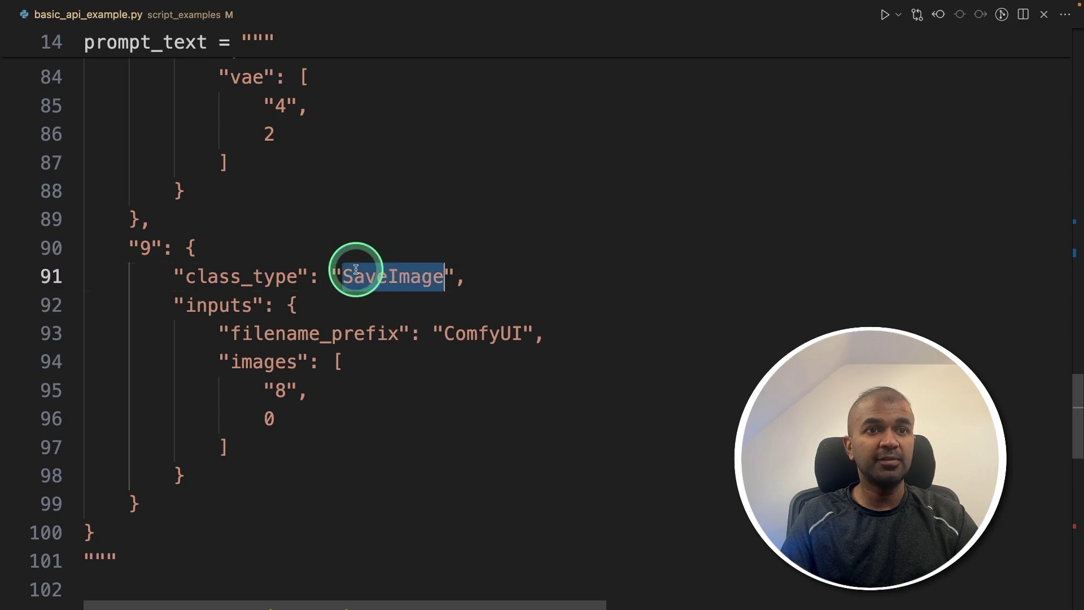
{"action": "left_click_drag", "start_coordinate": [552, 337], "coordinate": [219, 334]}
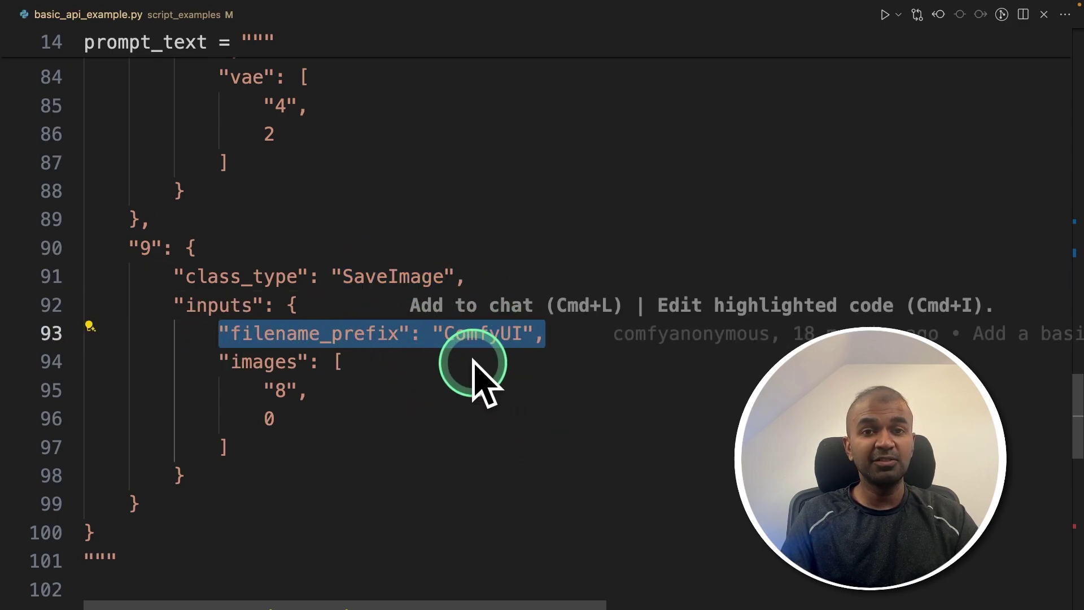
{"action": "left_click", "coordinate": [574, 438]}
- Highlight the 'masterpiece best quality man' prompt on line 112 and the final queue_prompt call
{"action": "scroll", "coordinate": [467, 438], "scroll_direction": "down", "scroll_amount": 5}
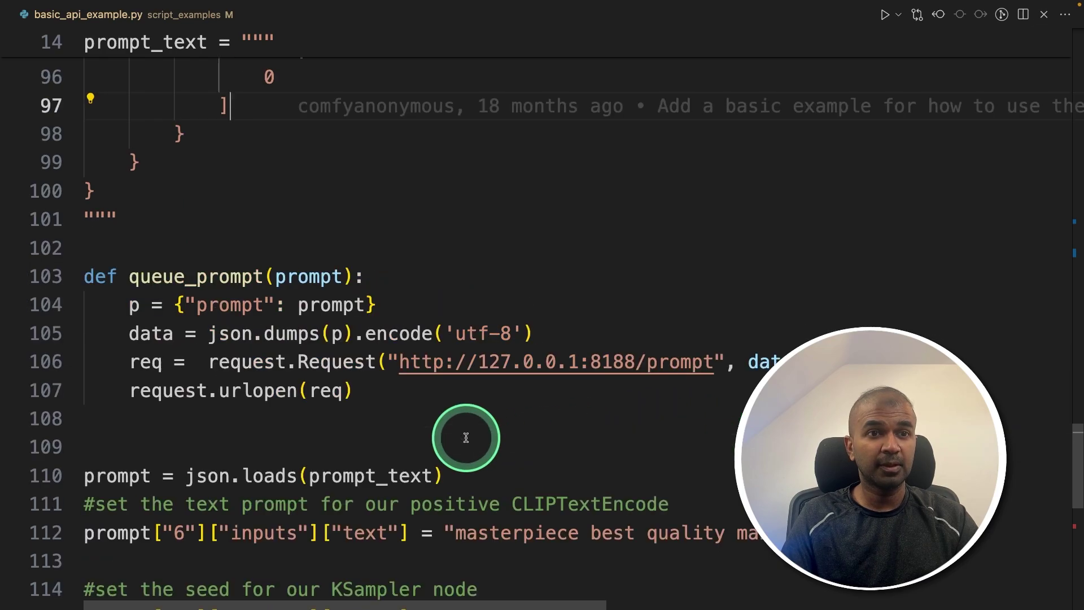
{"action": "left_click_drag", "start_coordinate": [203, 250], "coordinate": [859, 249]}
{"action": "scroll", "coordinate": [291, 145], "scroll_direction": "up", "scroll_amount": 4}
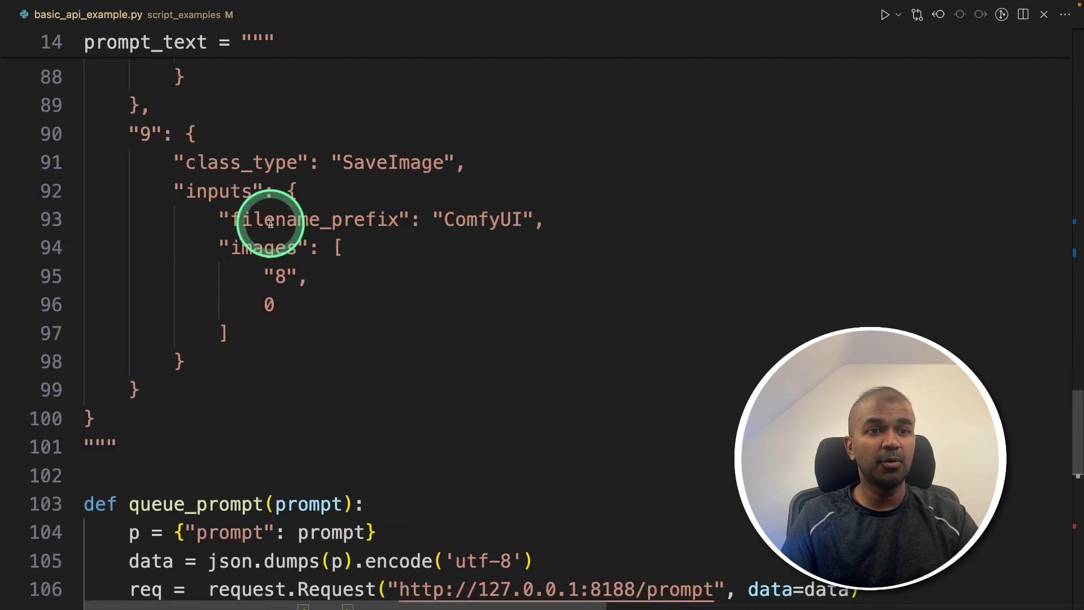
{"action": "scroll", "coordinate": [283, 211], "scroll_direction": "down", "scroll_amount": 5}
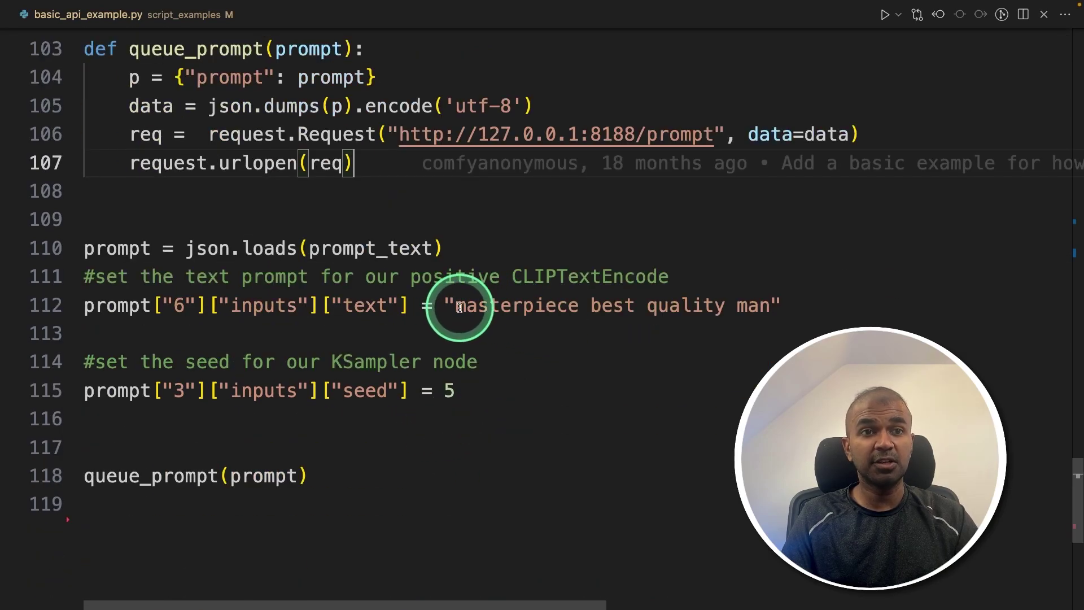
{"action": "left_click_drag", "start_coordinate": [456, 305], "coordinate": [596, 303]}
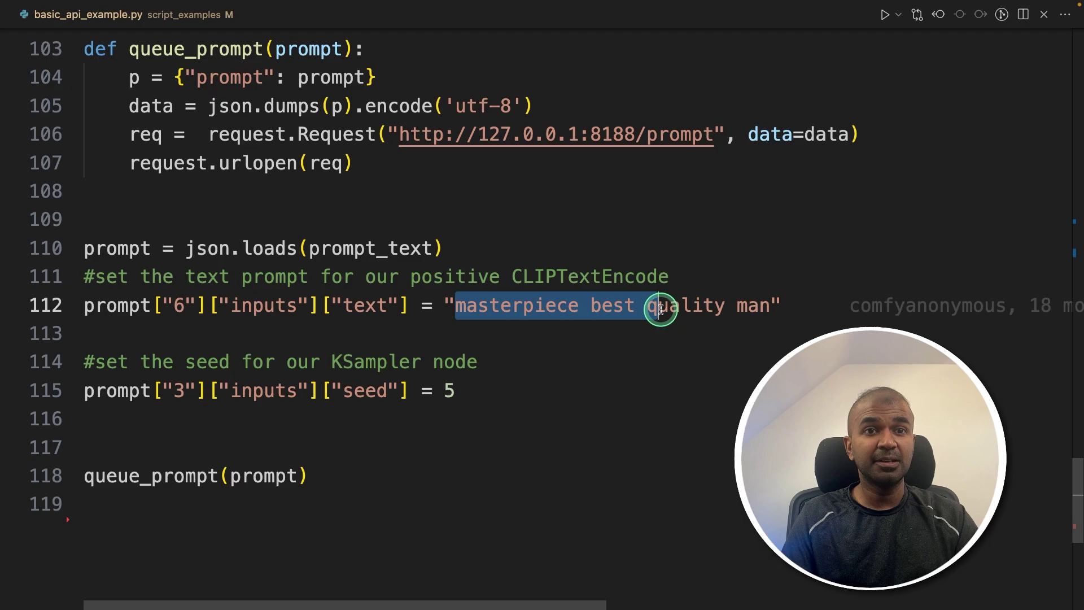
{"action": "left_click_drag", "start_coordinate": [726, 308], "coordinate": [764, 307]}
{"action": "left_click_drag", "start_coordinate": [385, 484], "coordinate": [74, 471]}
{"action": "scroll", "coordinate": [180, 456], "scroll_direction": "up", "scroll_amount": 3}
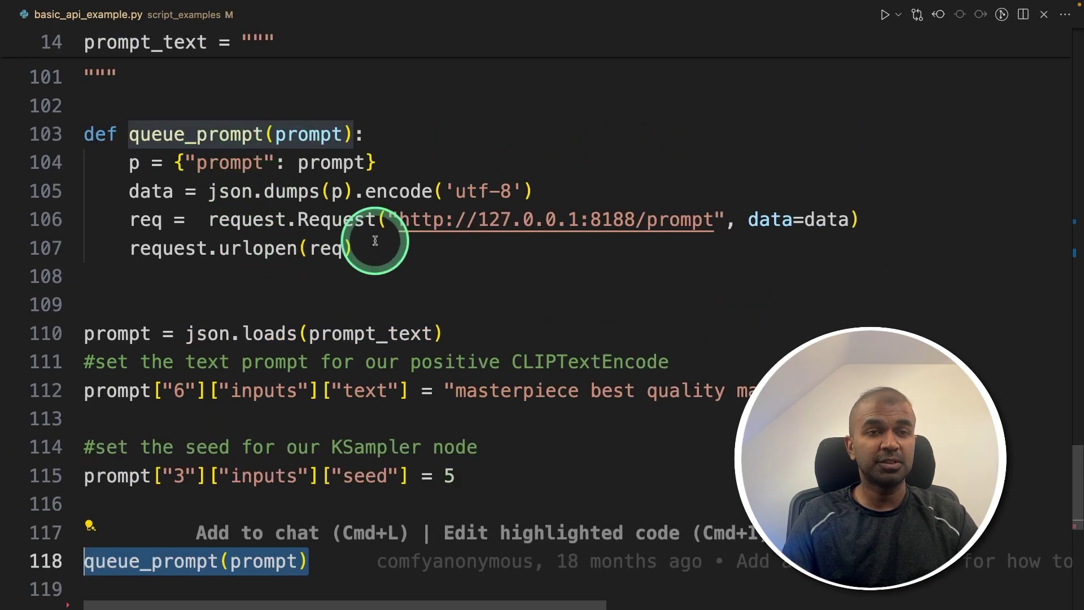
{"action": "left_click", "coordinate": [456, 475]}
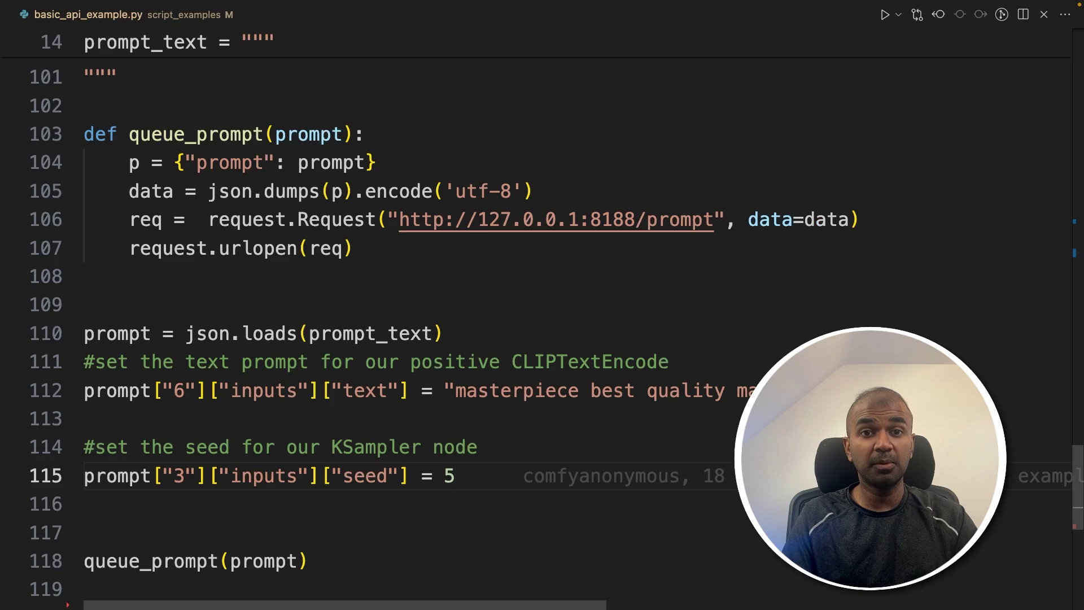
- Run python basic_api_example.py in VS Code's integrated terminal
{"action": "key", "text": "ctrl+grave"}
{"action": "type", "text": "python basic_api_example.py"}
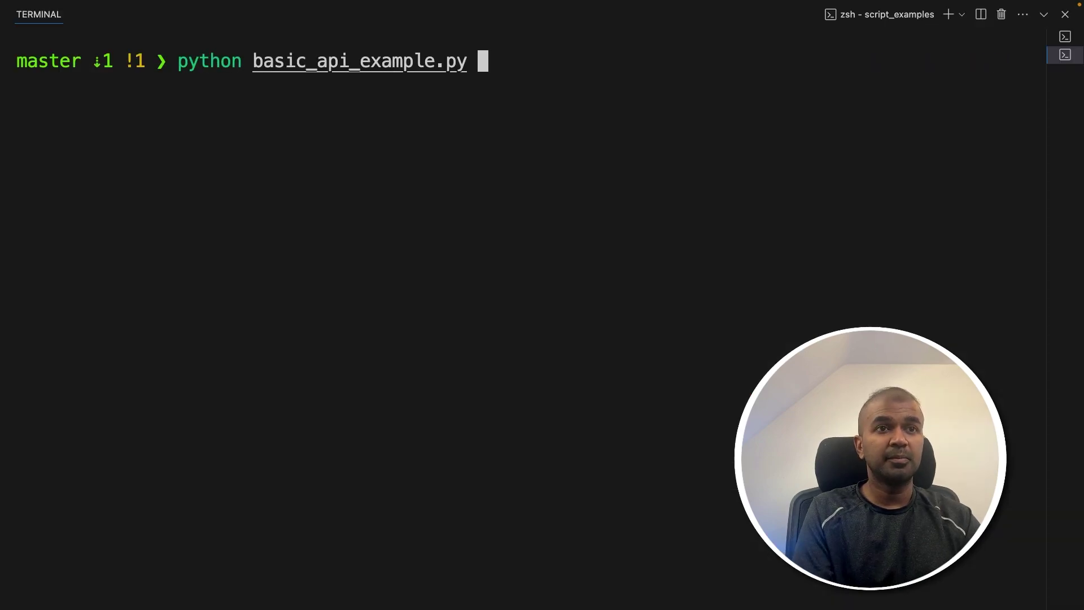
{"action": "key", "text": "Return"}
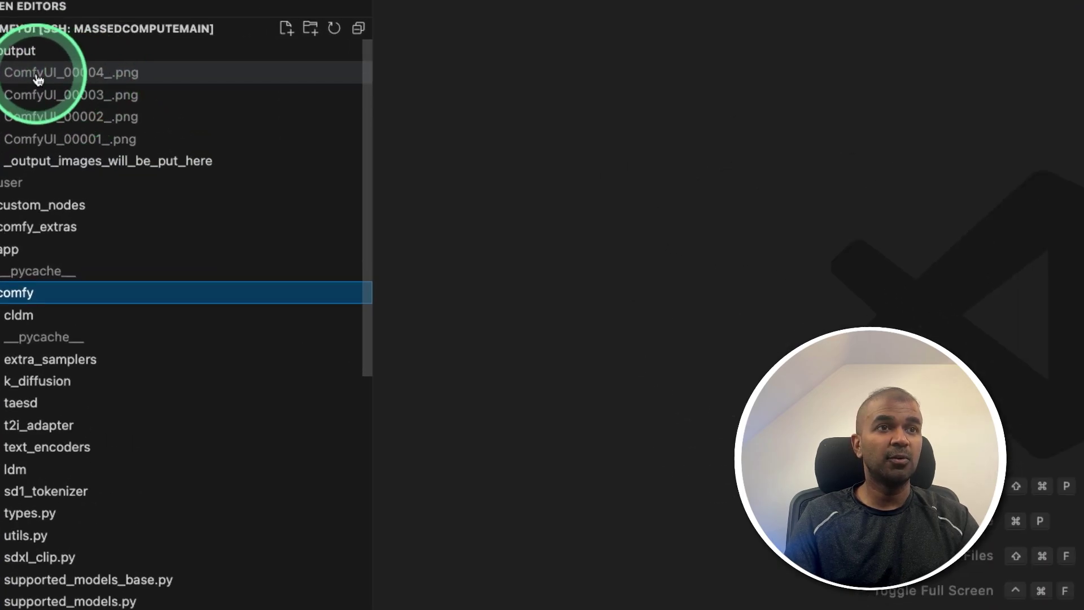
- Preview ComfyUI_00004_.png and the new bearded-man portrait ComfyUI_00005_.png
{"action": "left_click", "coordinate": [38, 77]}
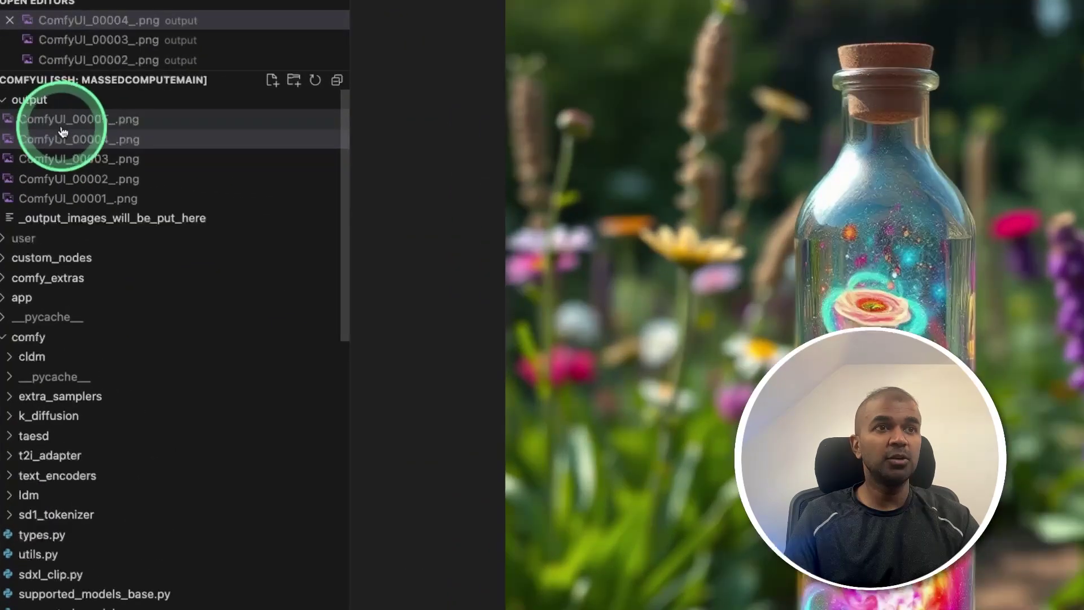
{"action": "left_click", "coordinate": [108, 119]}
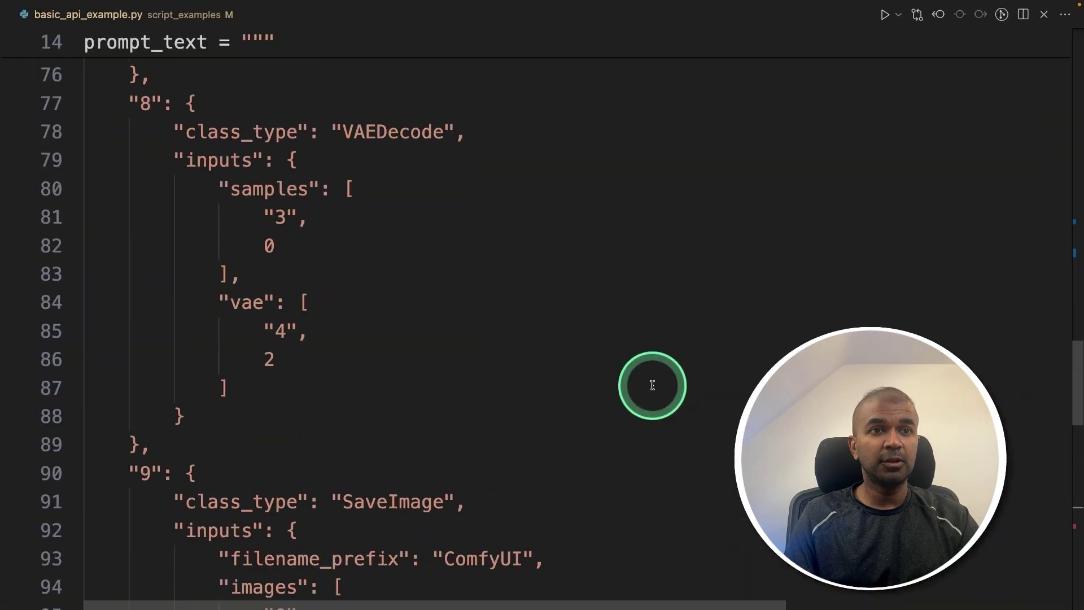
{"action": "scroll", "coordinate": [423, 245], "scroll_direction": "up", "scroll_amount": 3}
{"action": "scroll", "coordinate": [332, 246], "scroll_direction": "down", "scroll_amount": 5}
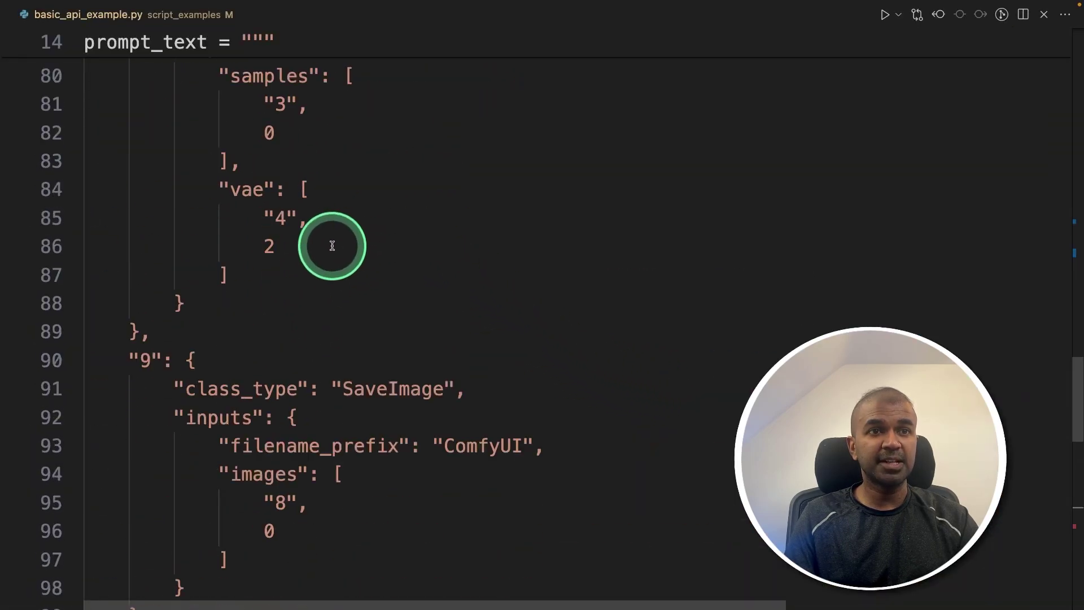
{"action": "scroll", "coordinate": [332, 245], "scroll_direction": "down", "scroll_amount": 2}
{"action": "scroll", "coordinate": [381, 349], "scroll_direction": "up", "scroll_amount": 15}
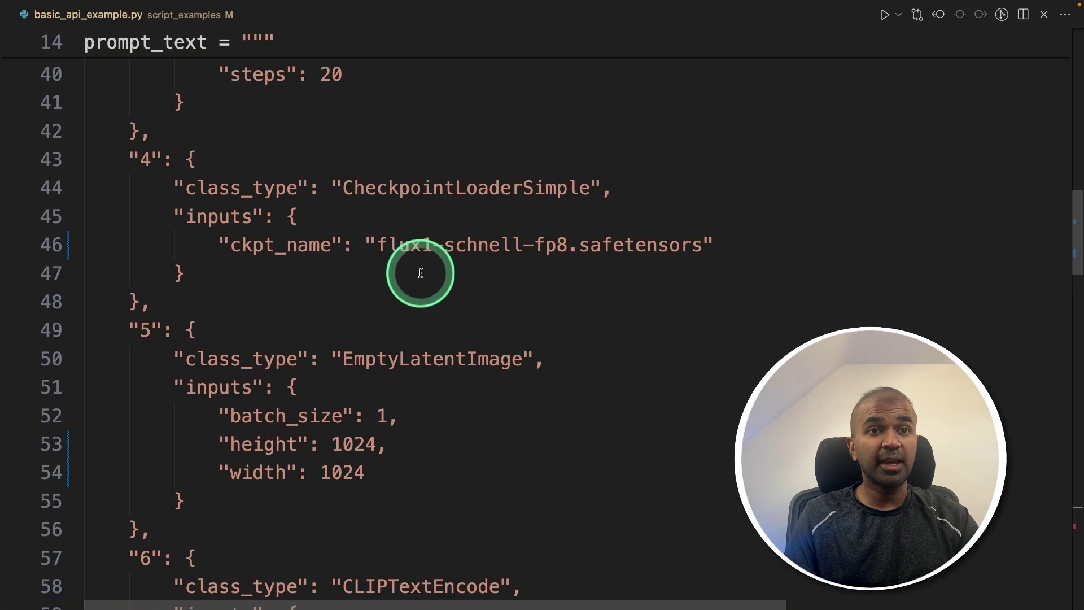
{"action": "scroll", "coordinate": [347, 259], "scroll_direction": "up", "scroll_amount": 2}
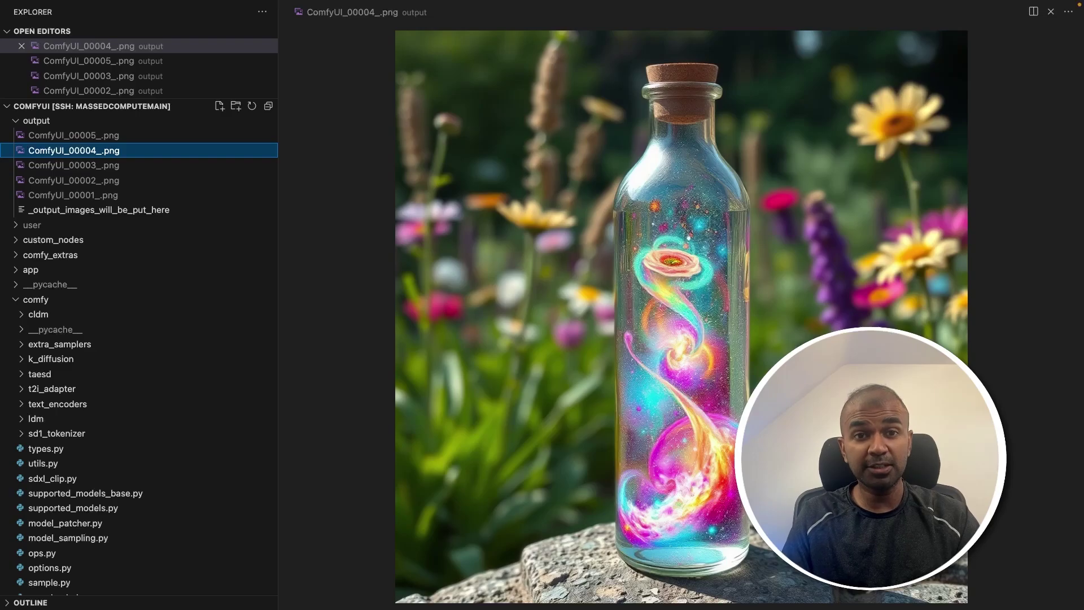